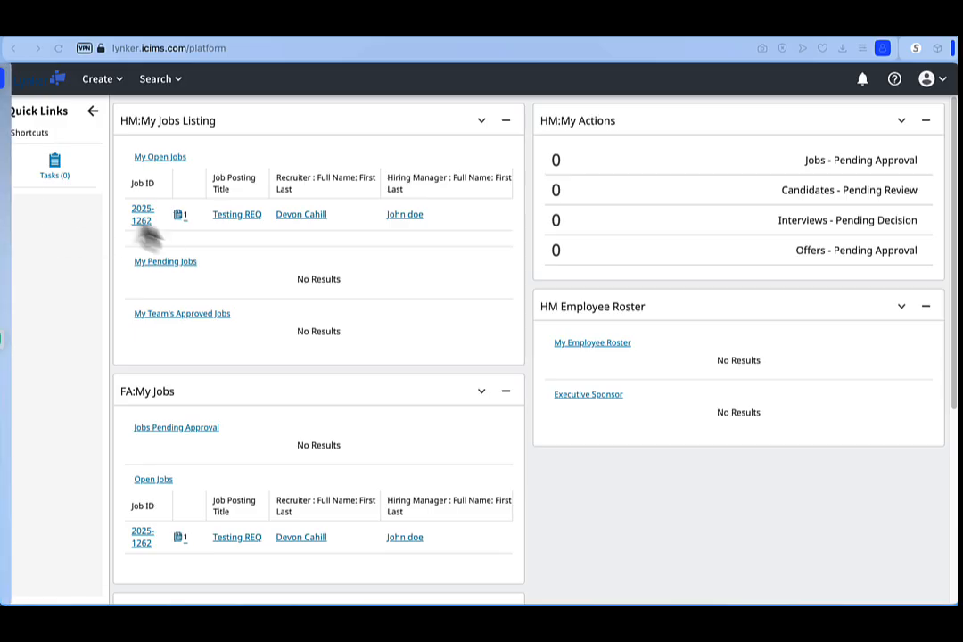
Start a new job from the first New Requisition recruiter template and continue to its details form
left_click(120, 86)
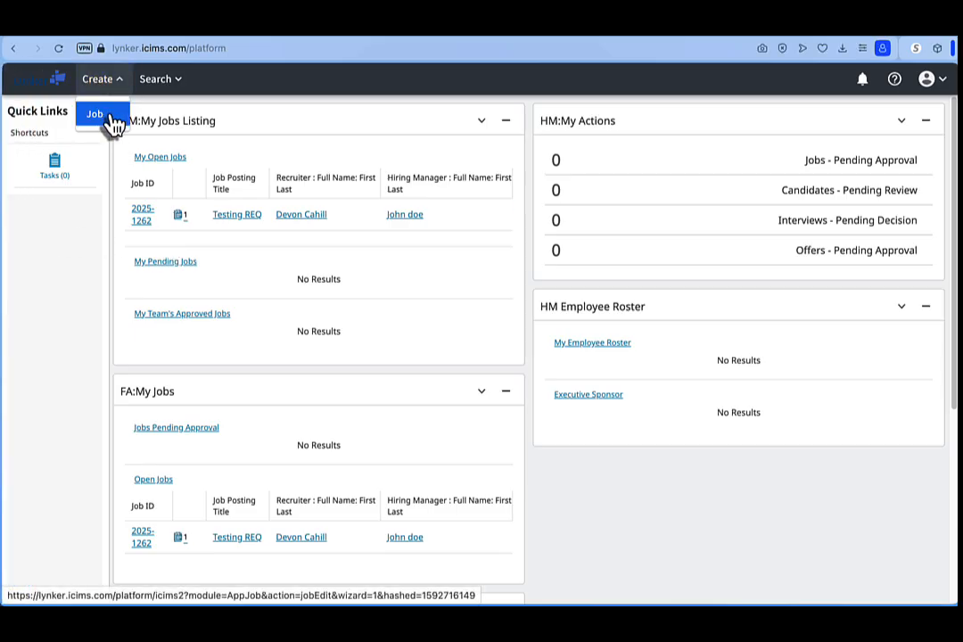
left_click(113, 121)
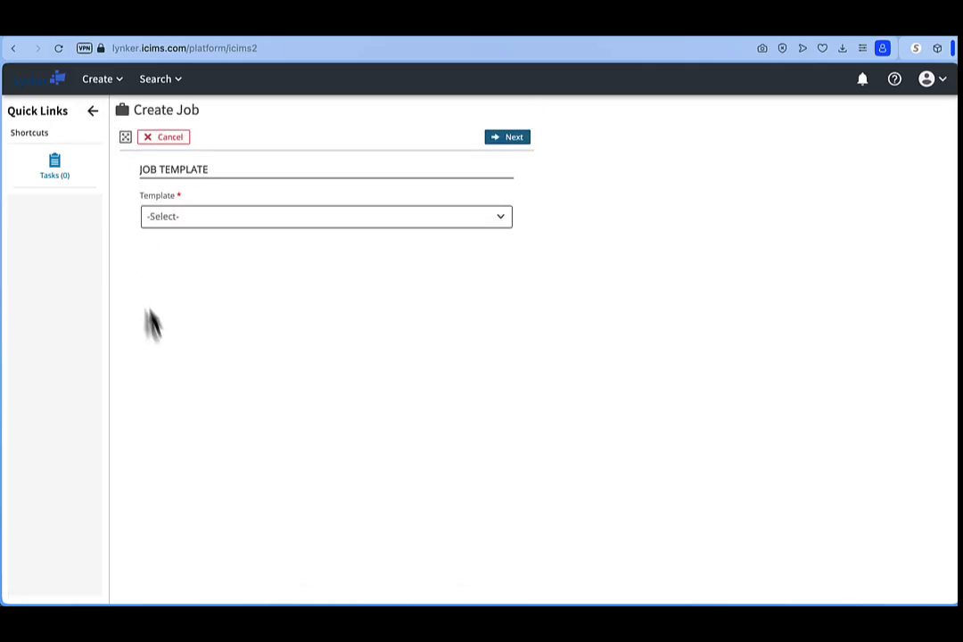
left_click(198, 226)
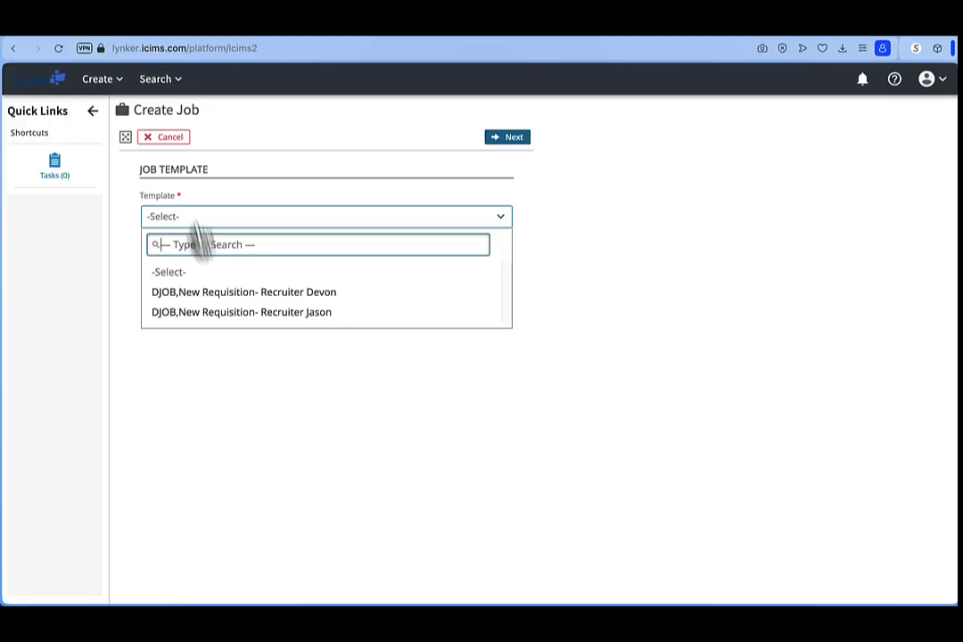
left_click(235, 294)
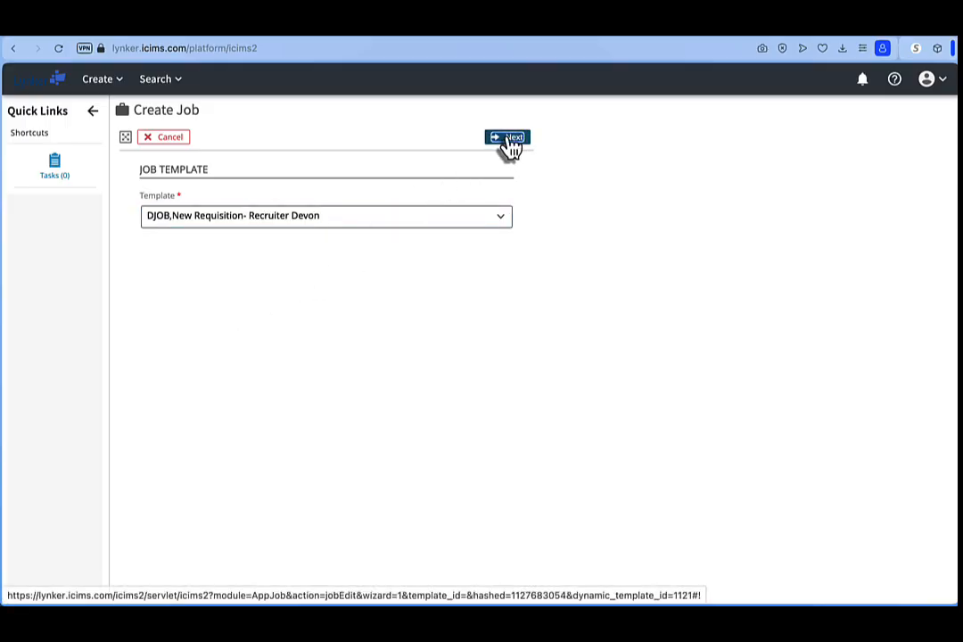
left_click(509, 139)
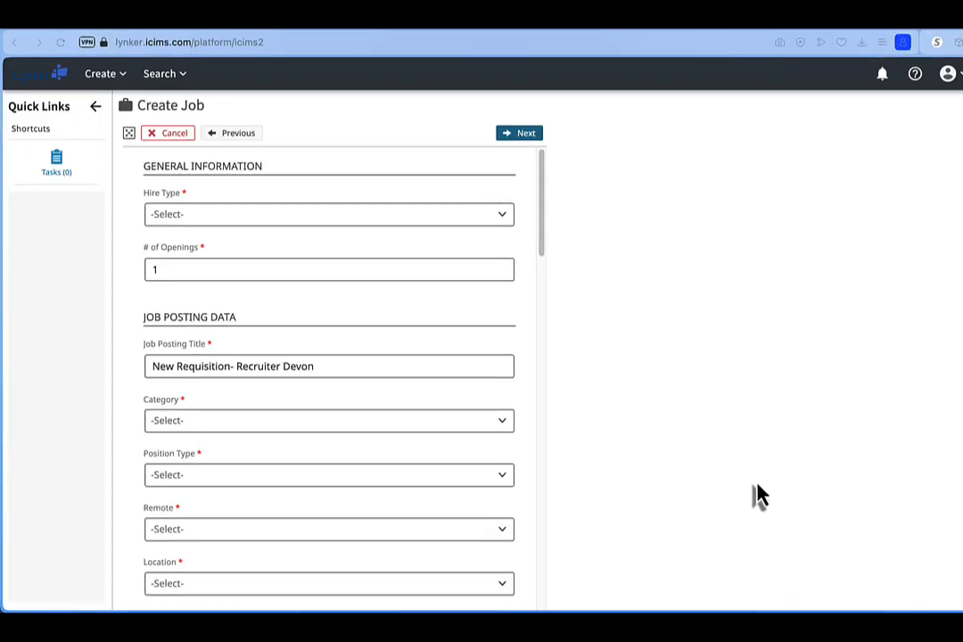
Set the hire type to Billable and replace the job posting title with "HR- Testing Requisition"
left_click(257, 223)
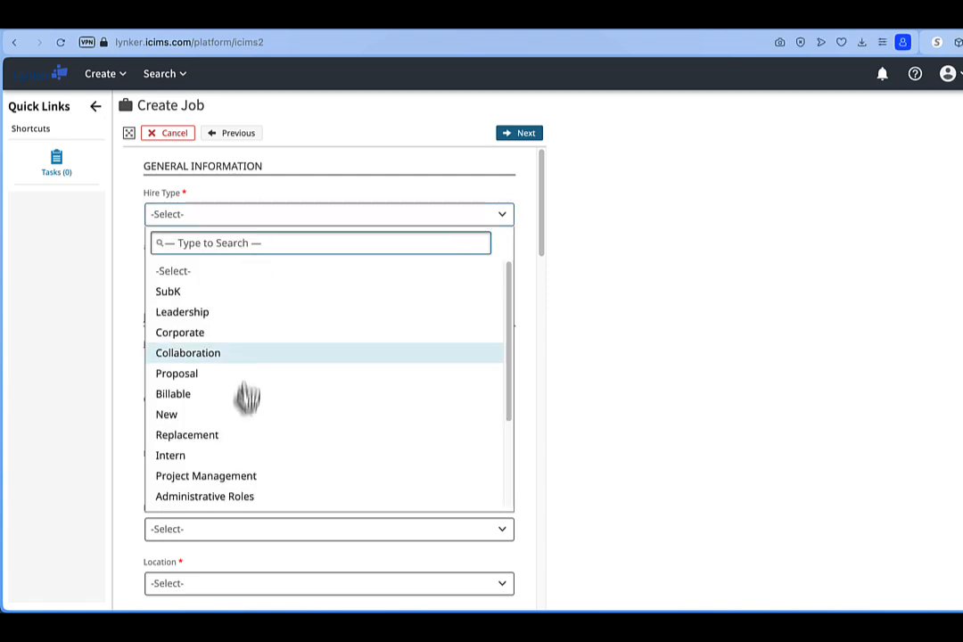
left_click(245, 399)
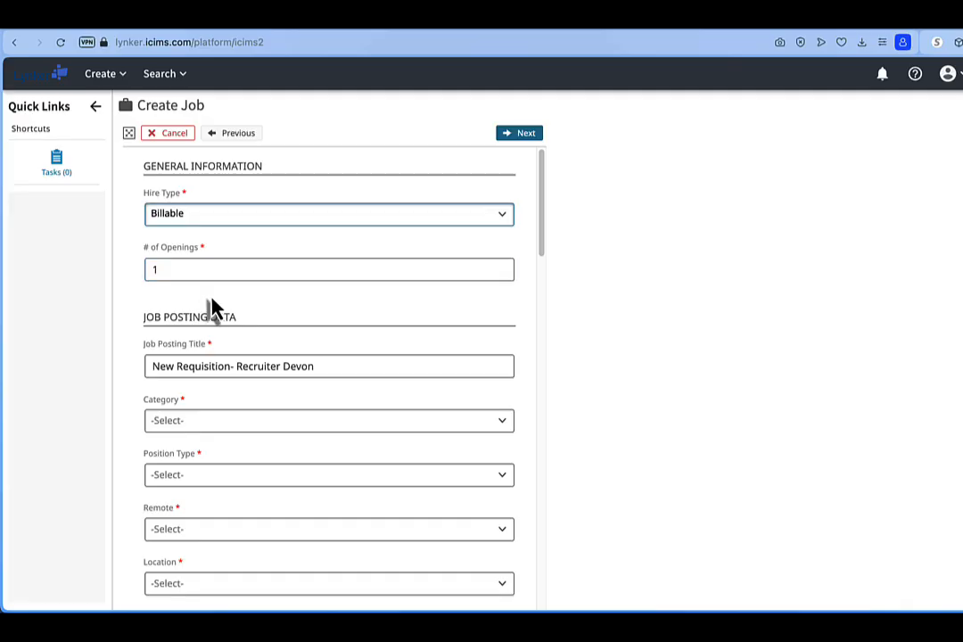
scroll(208, 363, "down", 1)
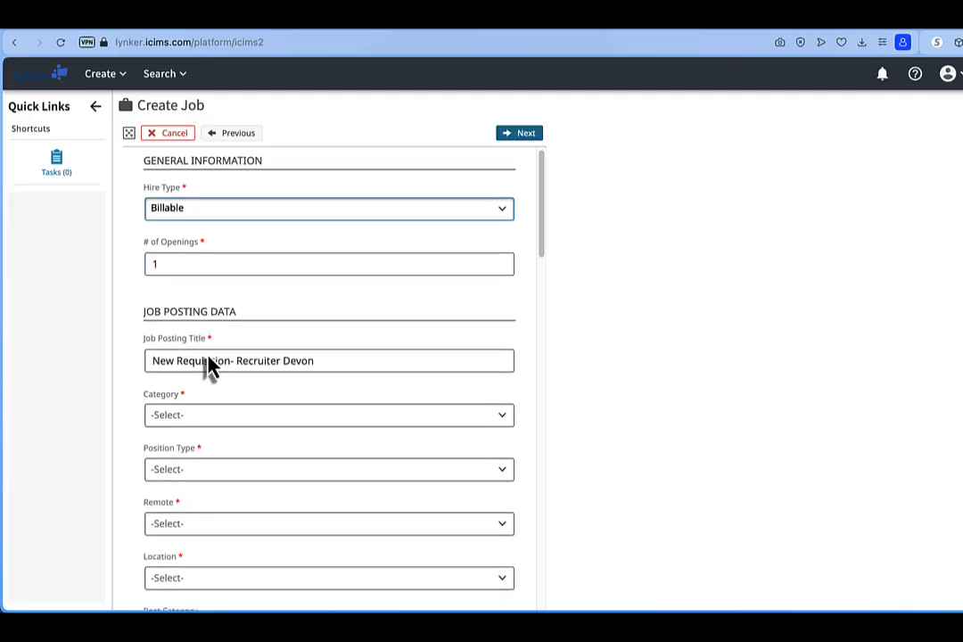
scroll(208, 363, "down", 3)
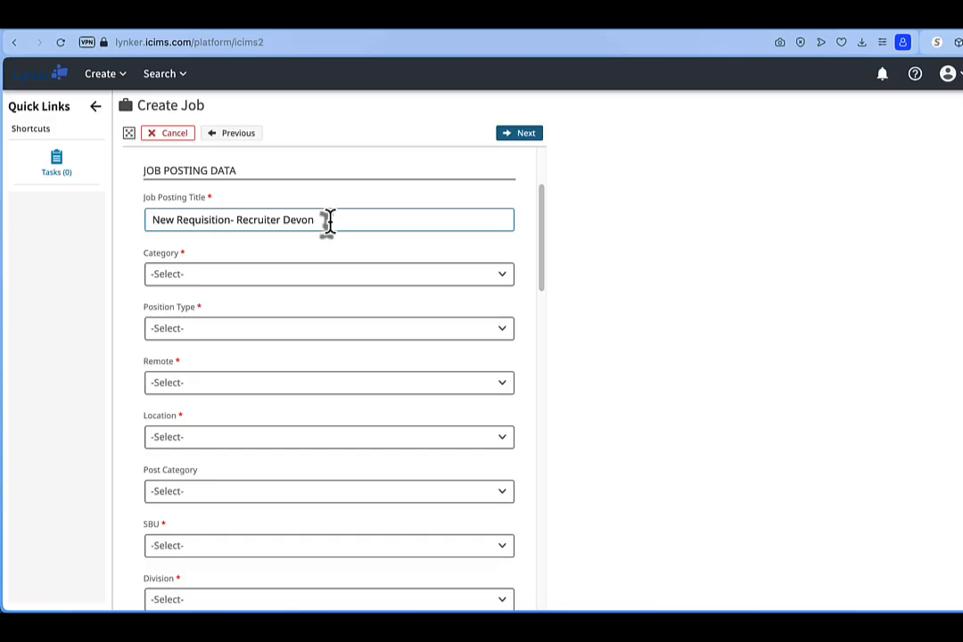
left_click_drag(323, 221, 143, 221)
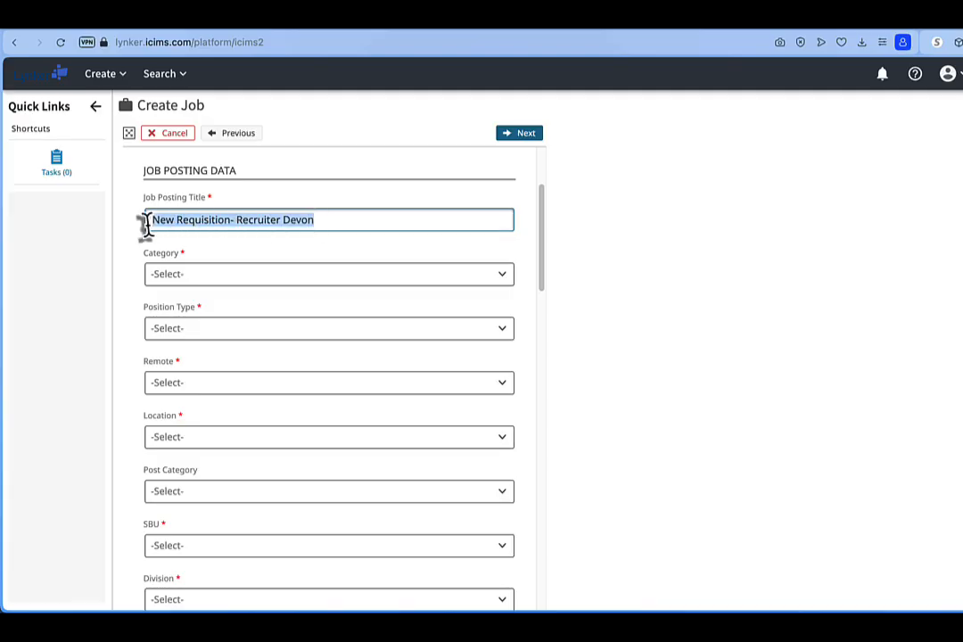
right_click(178, 222)
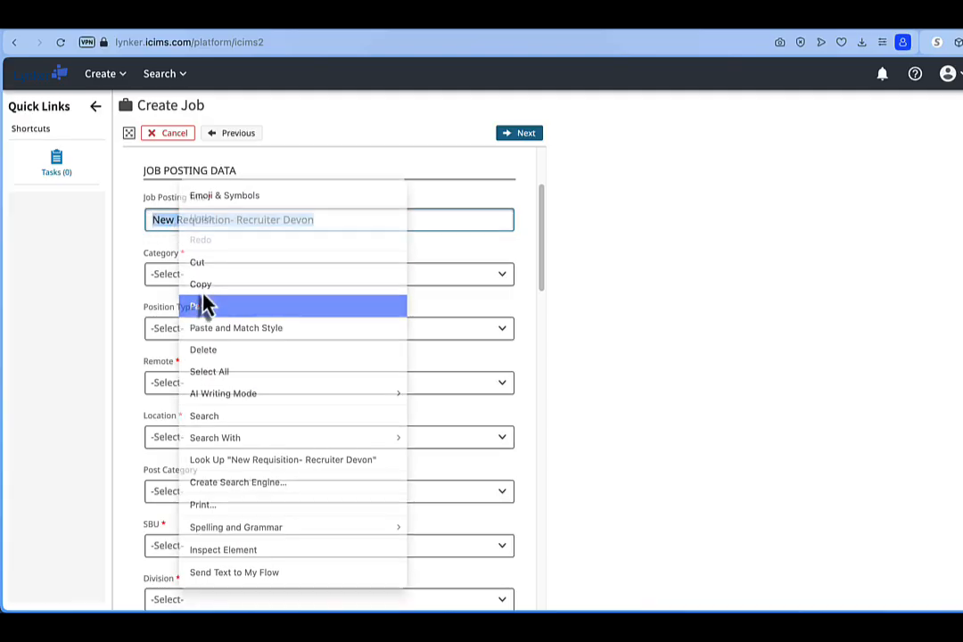
left_click(200, 306)
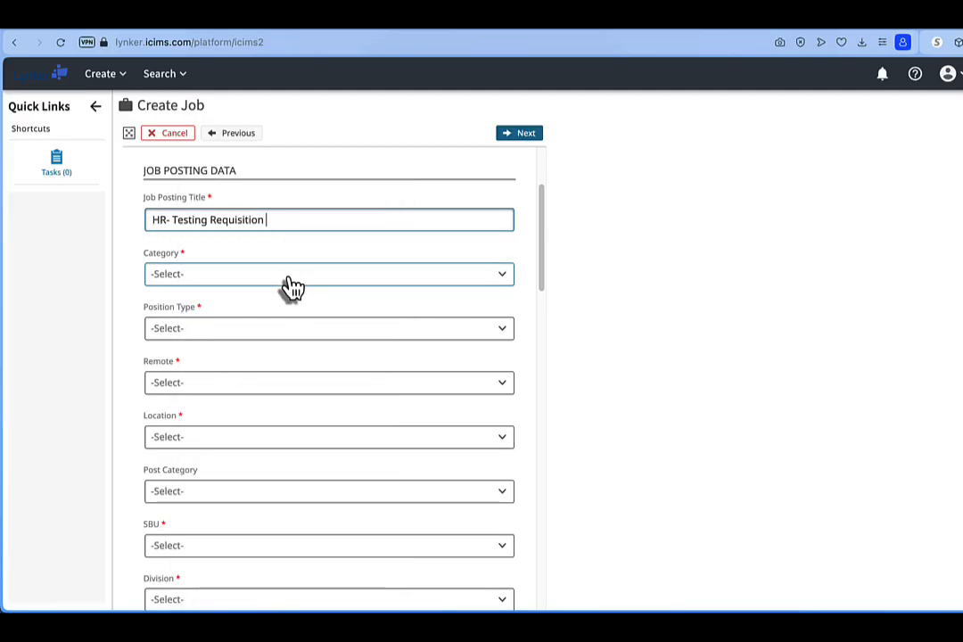
Set the job's category to Administration and its position type to Full-Time
left_click(292, 286)
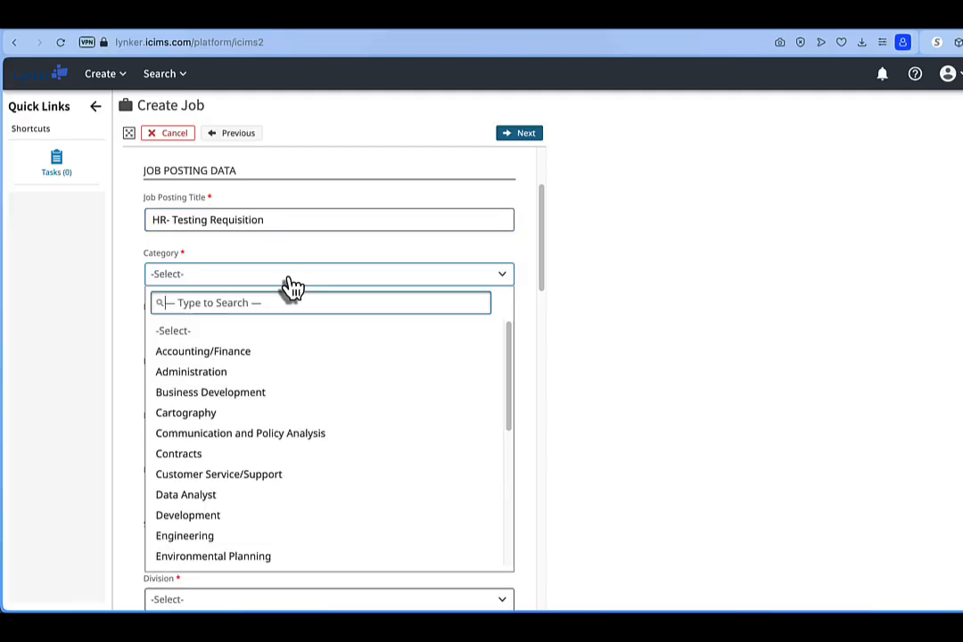
left_click(258, 373)
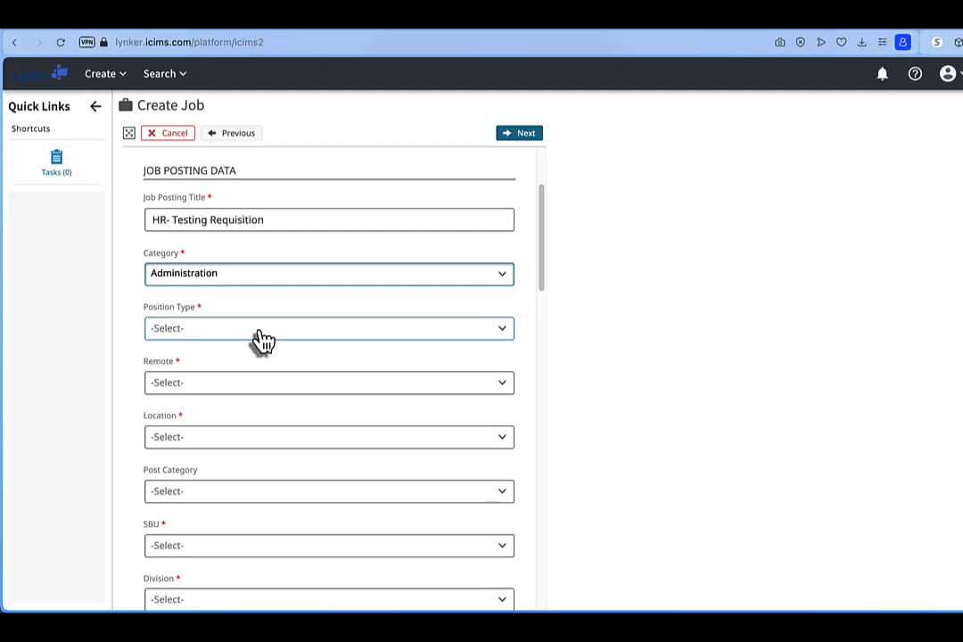
left_click(262, 337)
left_click(256, 472)
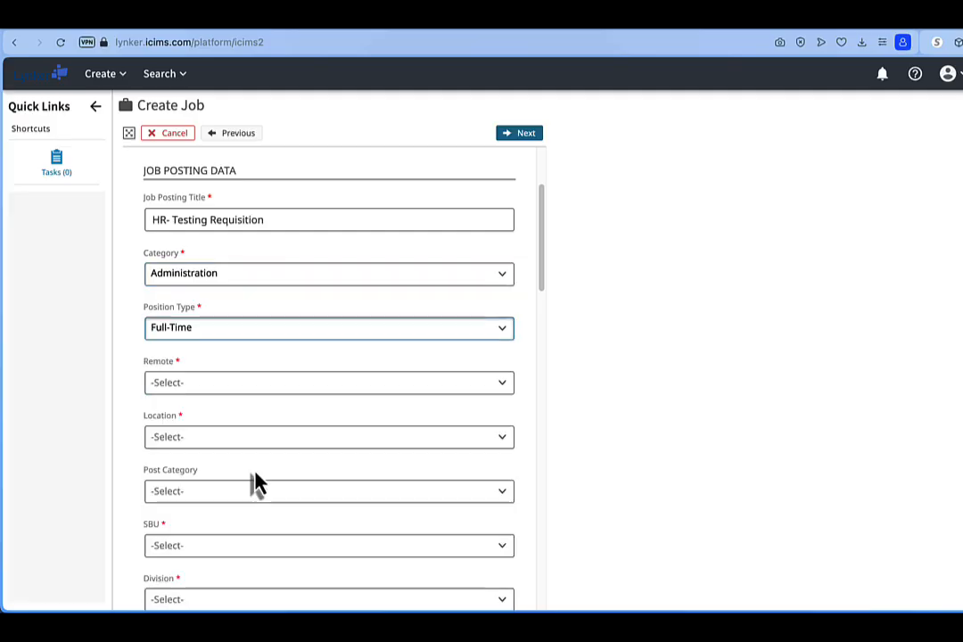
Set Remote to Yes and choose "Leesburg - HQ,Leesburg,Virginia,United States" as the job location
scroll(253, 473, "down", 1)
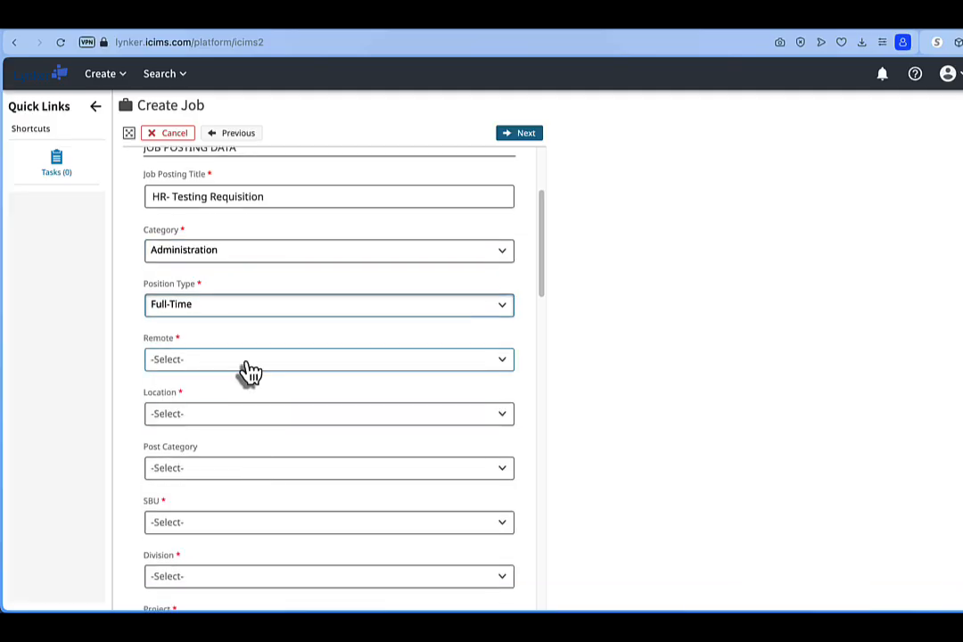
left_click(251, 367)
left_click(249, 402)
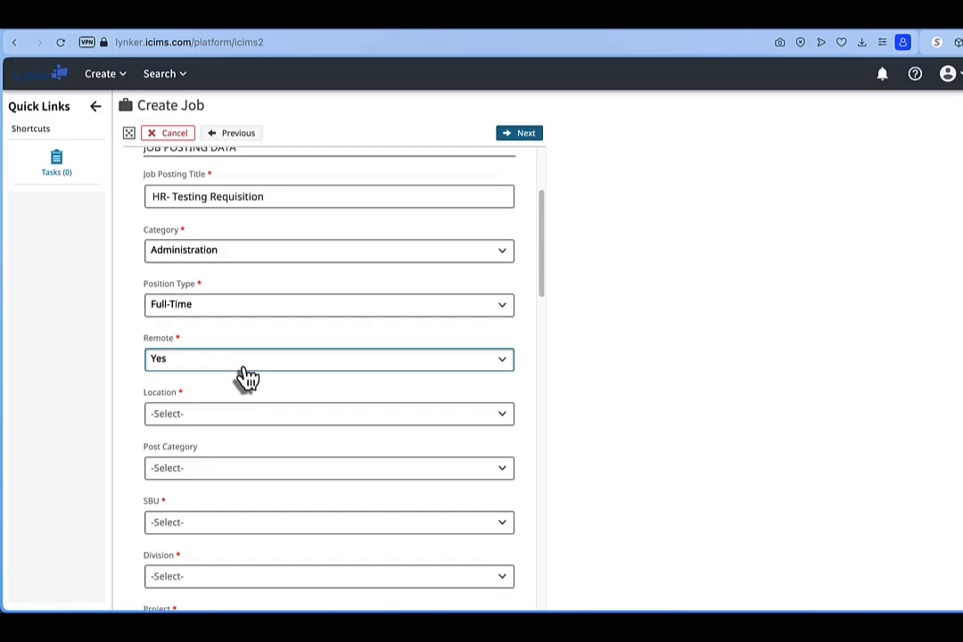
scroll(247, 378, "down", 1)
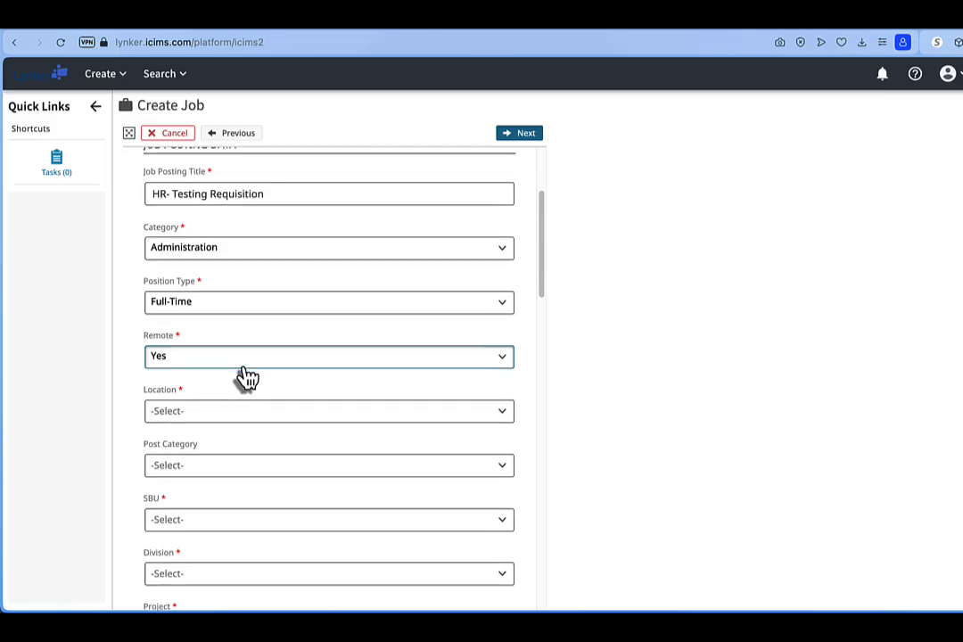
left_click(243, 365)
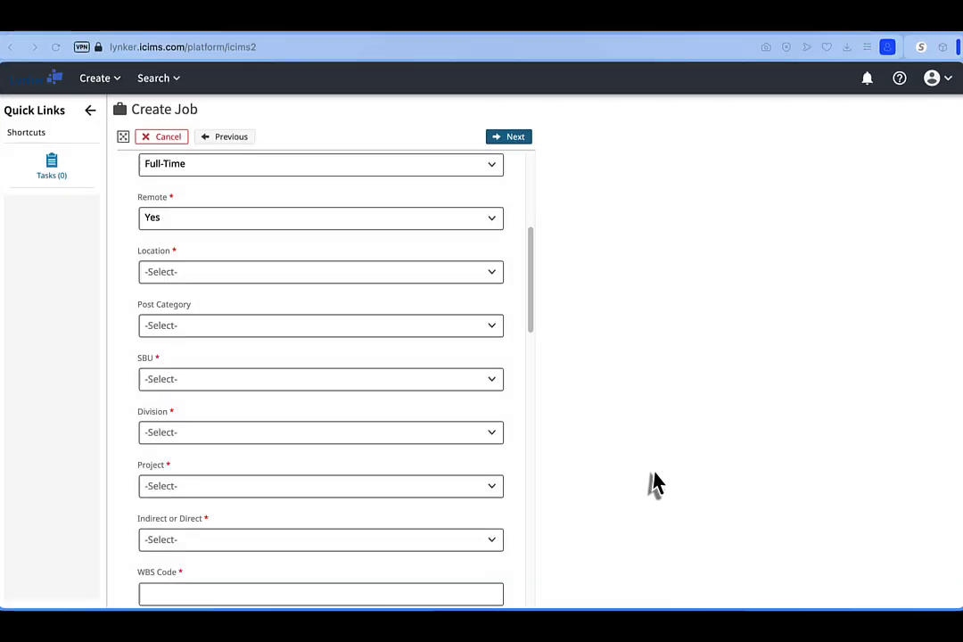
left_click(449, 274)
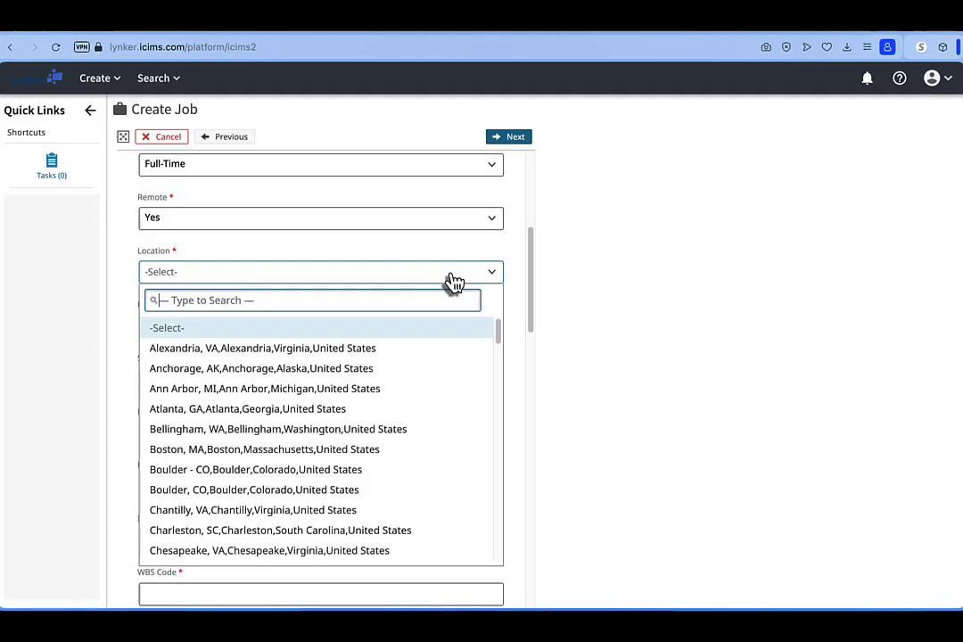
type("lee")
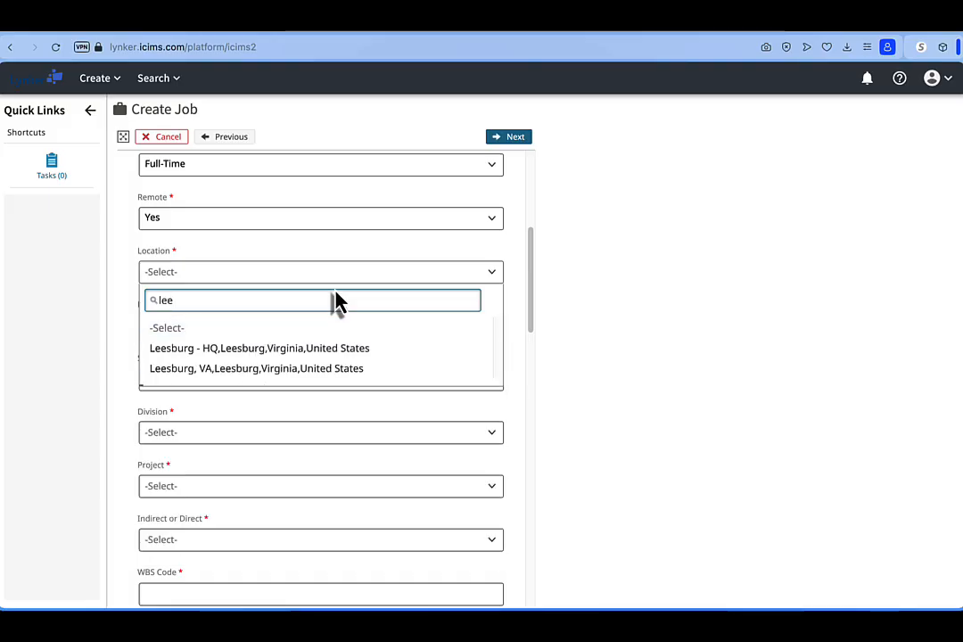
left_click(331, 348)
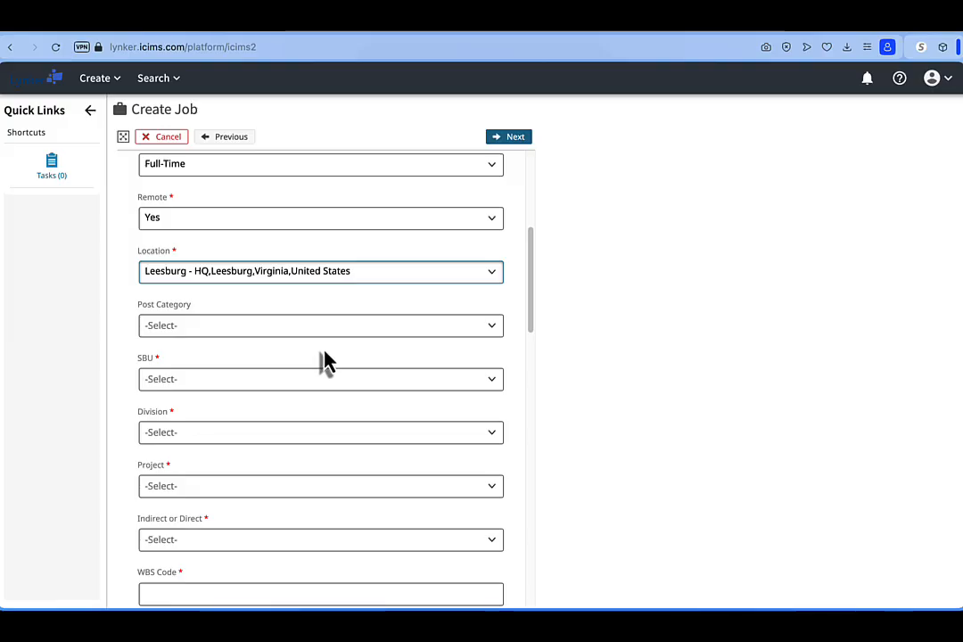
Set the post category to Source & Fill and the SBU to SBU 1
scroll(318, 357, "down", 1)
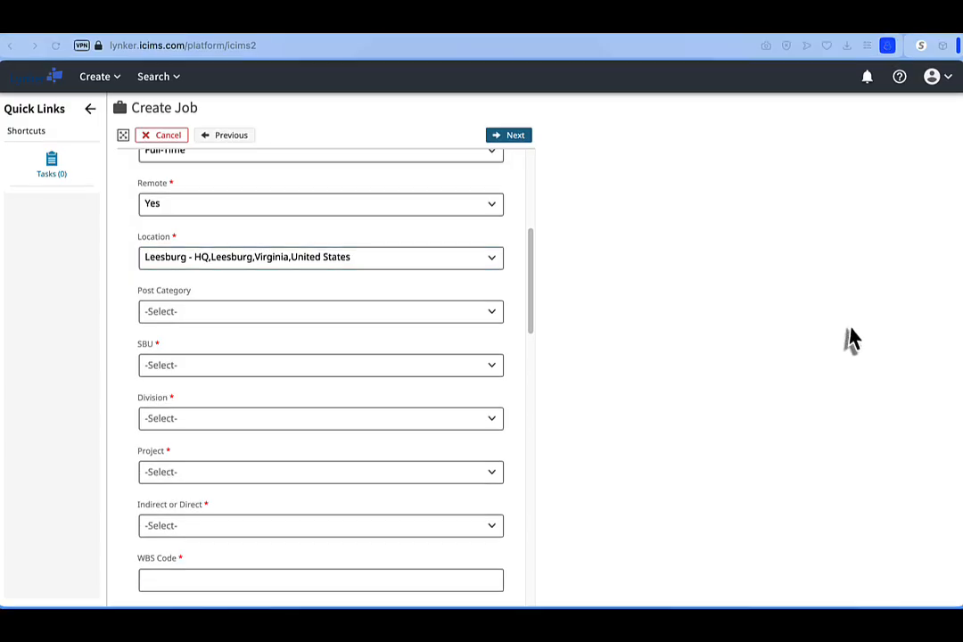
left_click(457, 313)
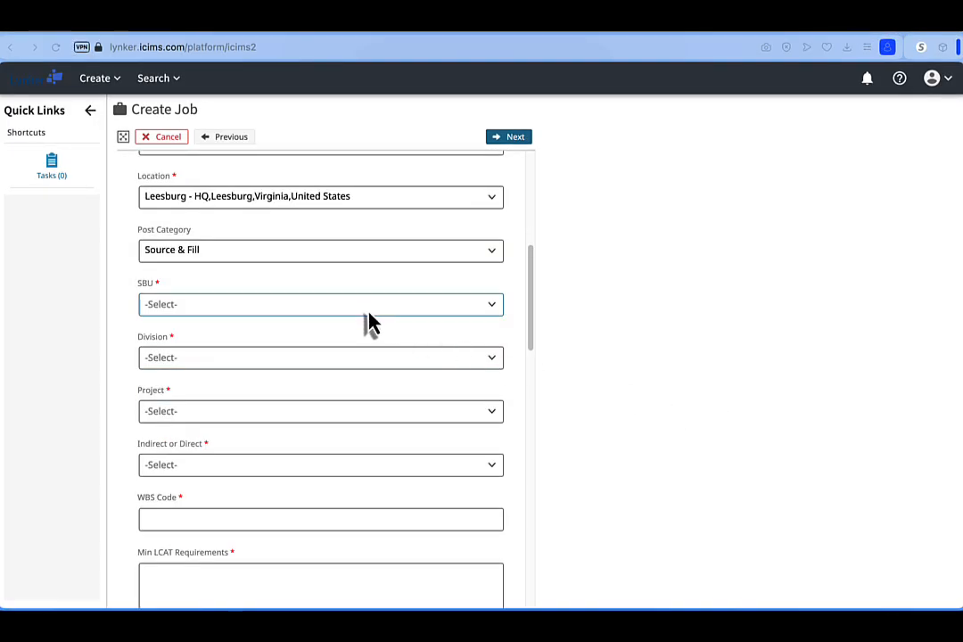
left_click(365, 314)
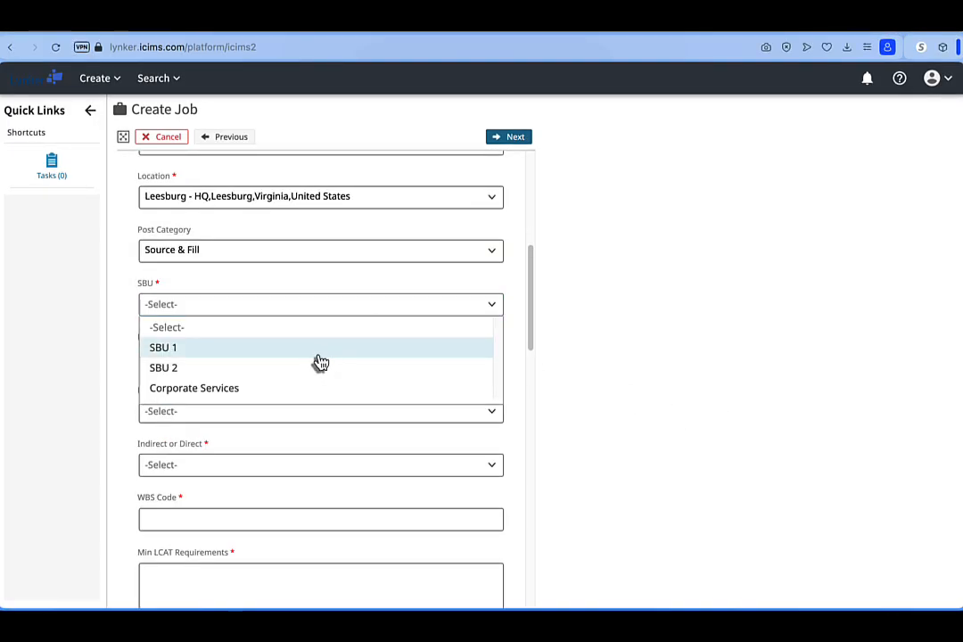
left_click(316, 349)
Set the division to 00-00 Corporate Allocated and the project to "New Project- Inform Recruiter Project Name"
left_click(310, 364)
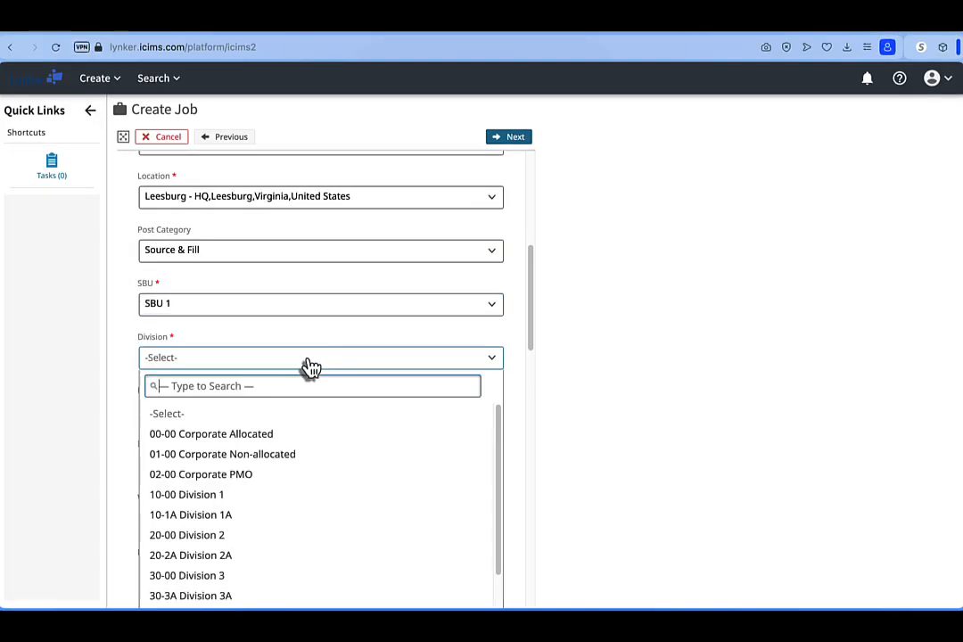
left_click(251, 436)
scroll(259, 428, "down", 1)
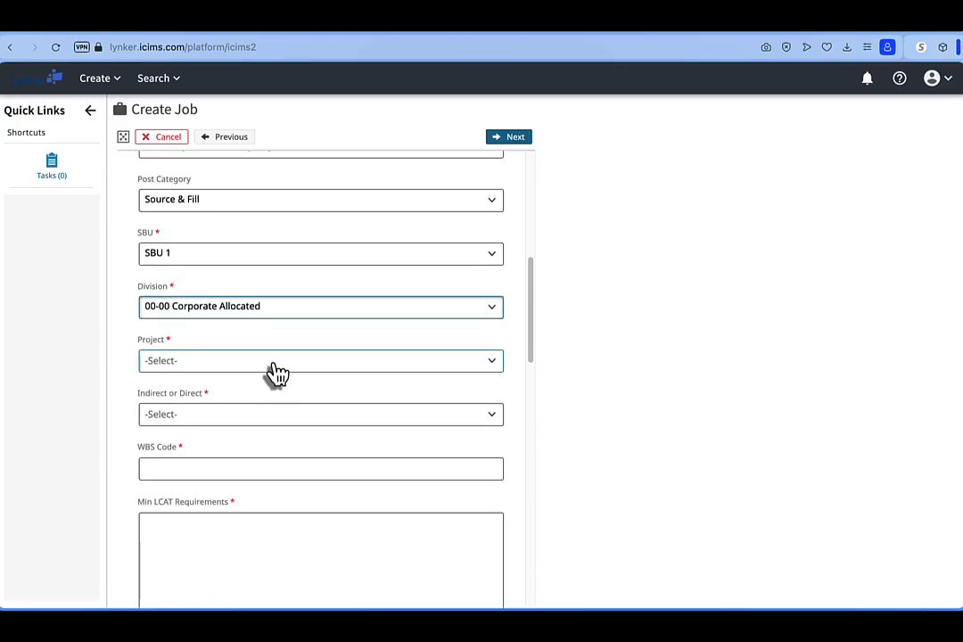
left_click(275, 371)
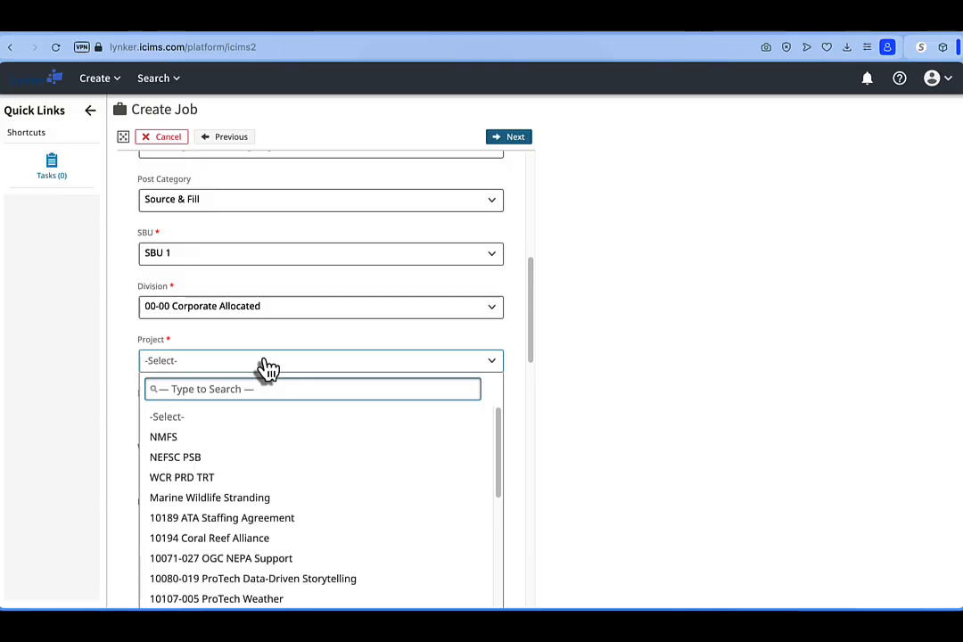
type("new")
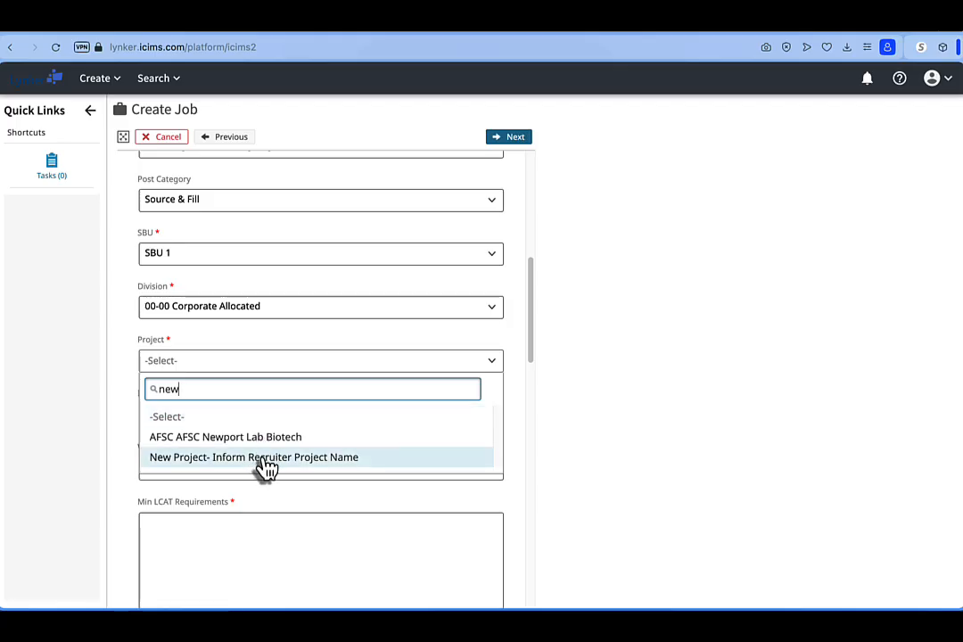
left_click(266, 459)
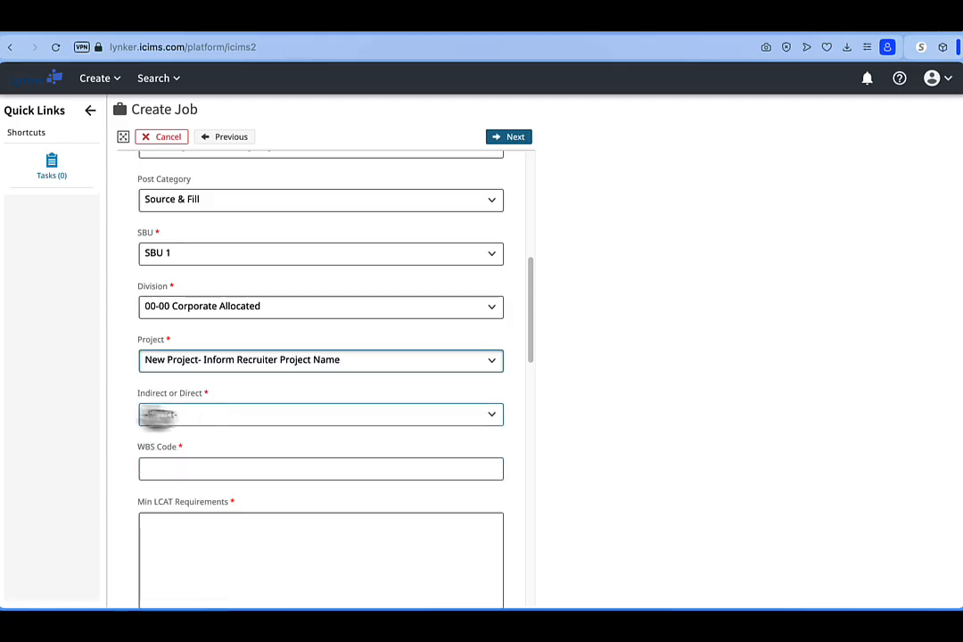
scroll(120, 417, "down", 1)
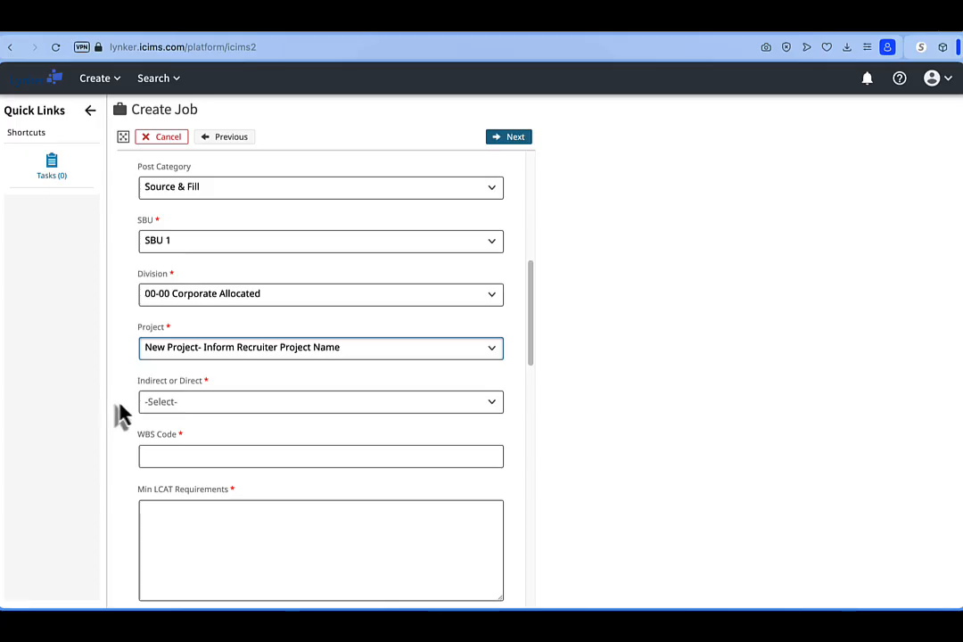
left_click(383, 362)
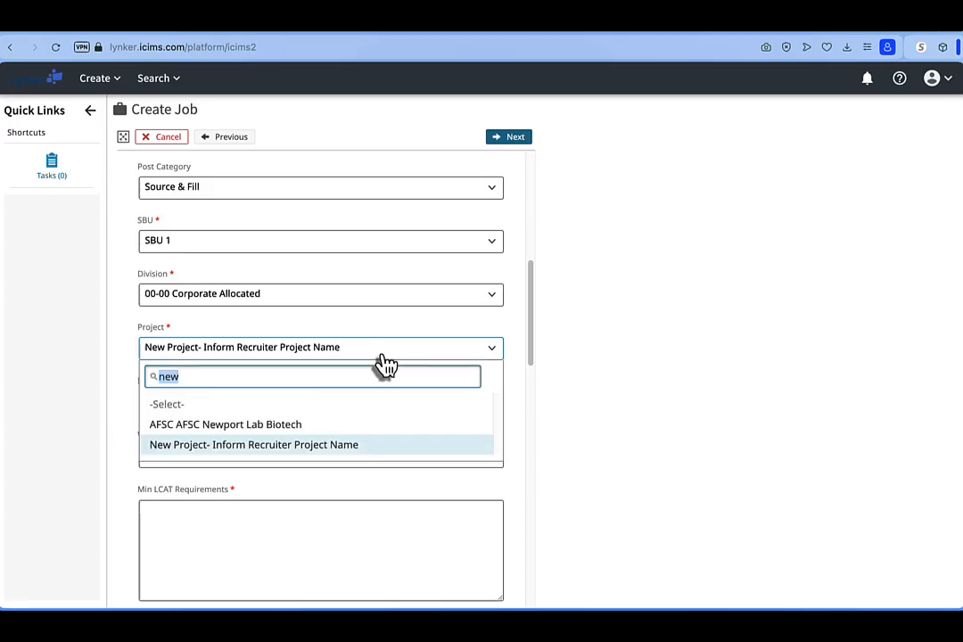
left_click(383, 362)
Classify the job as Indirect in the Indirect or Direct field
scroll(383, 362, "down", 2)
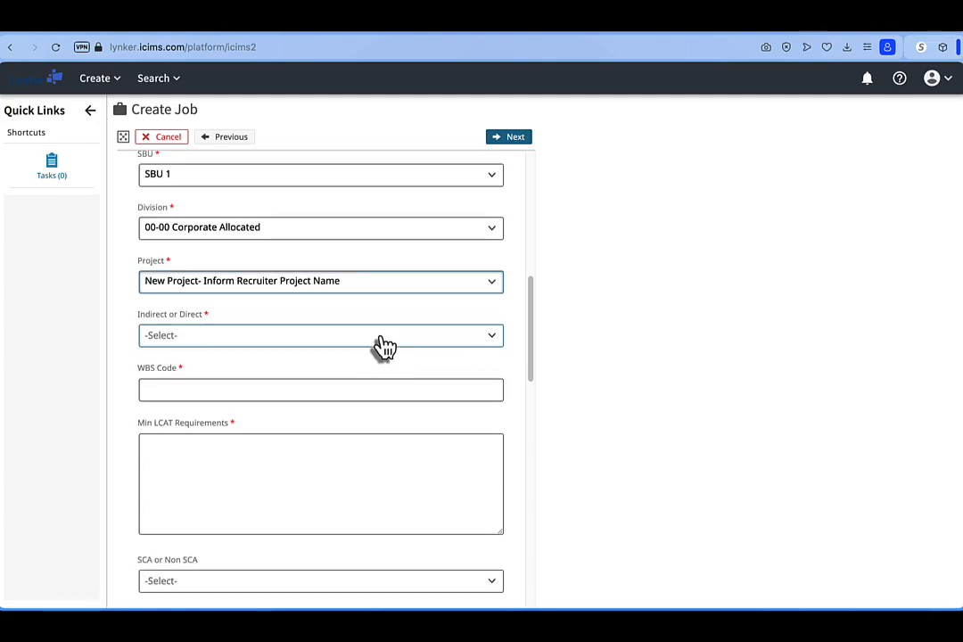
left_click(383, 338)
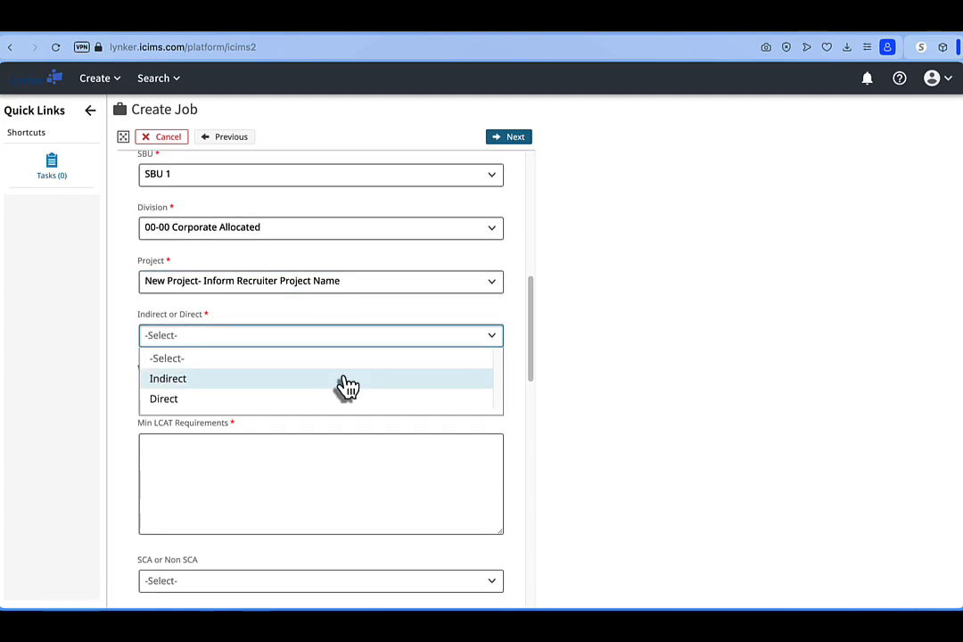
left_click(344, 387)
scroll(816, 308, "down", 3)
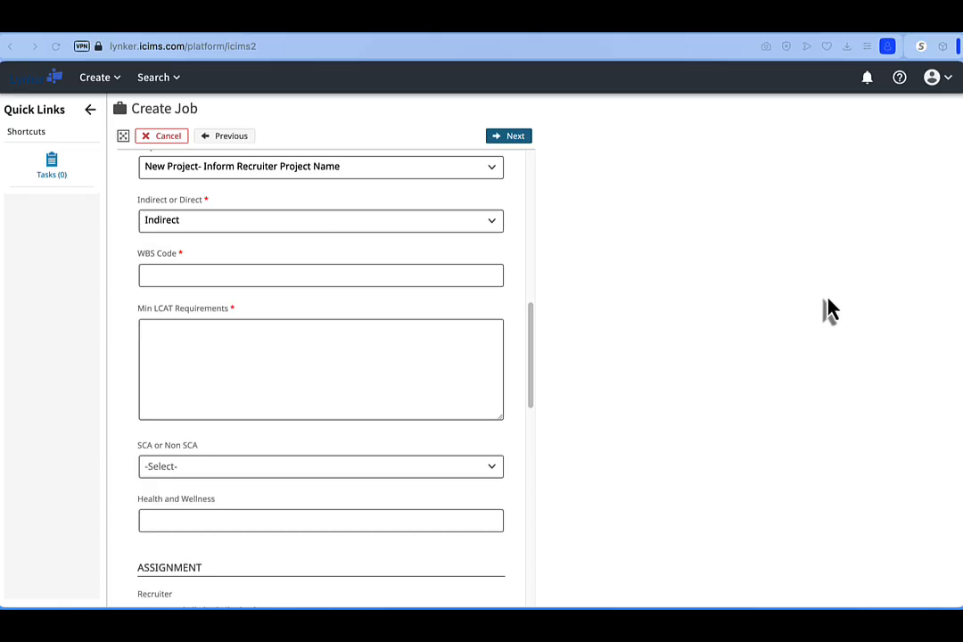
Set the WBS code to TBD and move on to the Min LCAT Requirements field
left_click(218, 276)
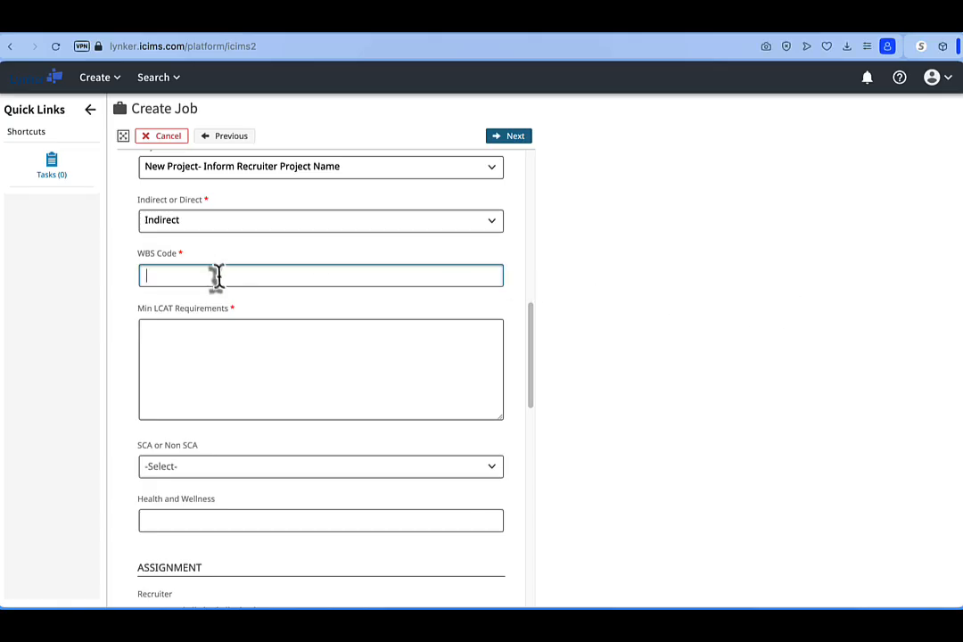
type("TBD")
left_click(184, 344)
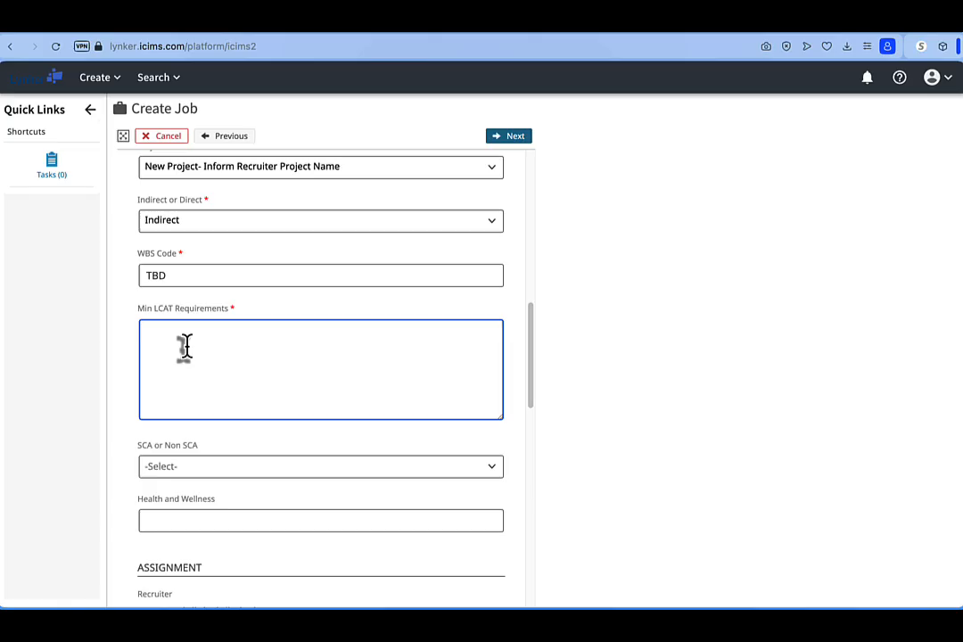
Classify the job as Non-SCA and move on to the Health and Wellness field
scroll(778, 399, "down", 3)
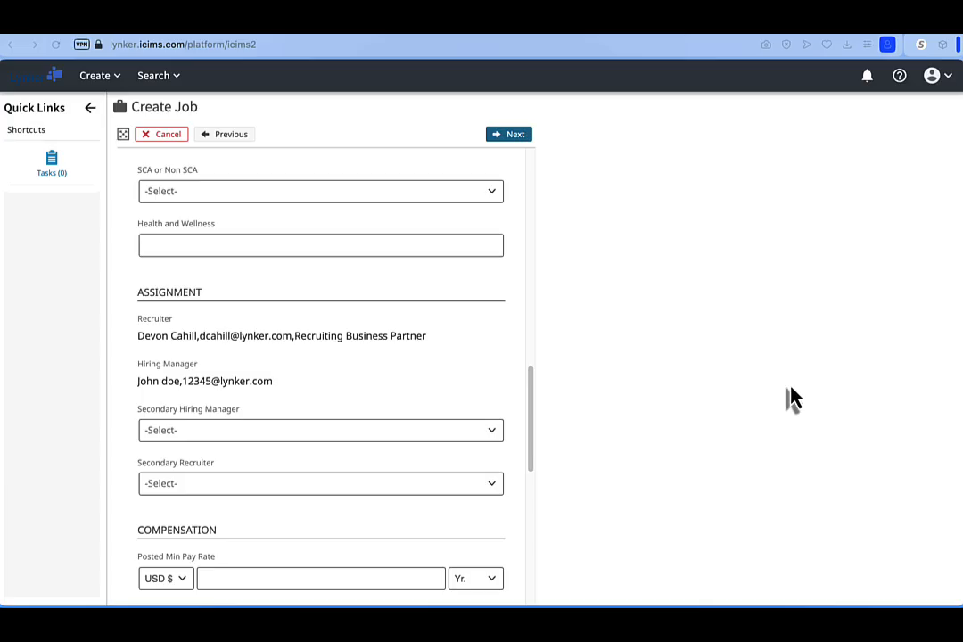
left_click(469, 191)
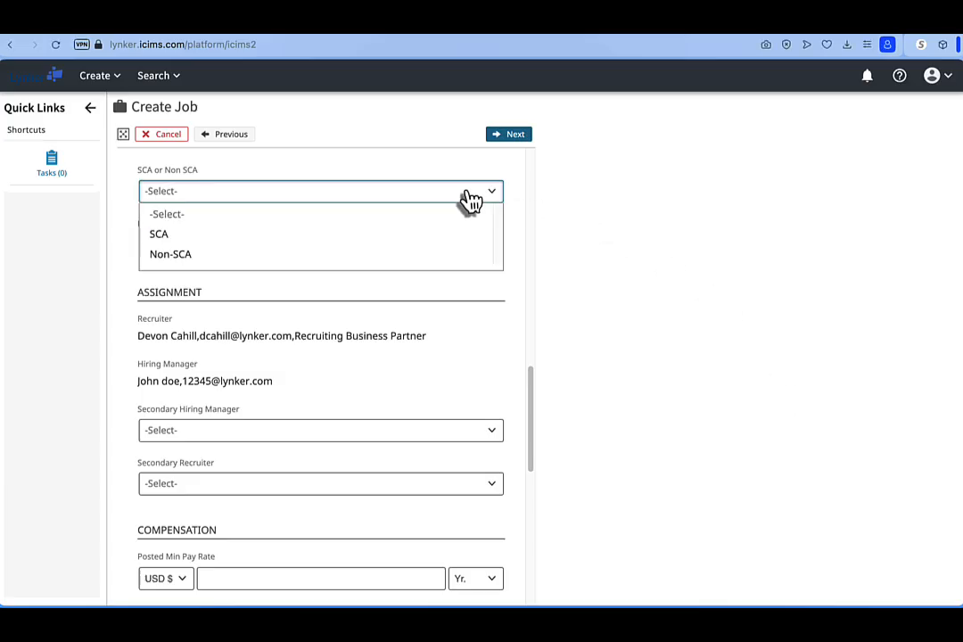
left_click(406, 254)
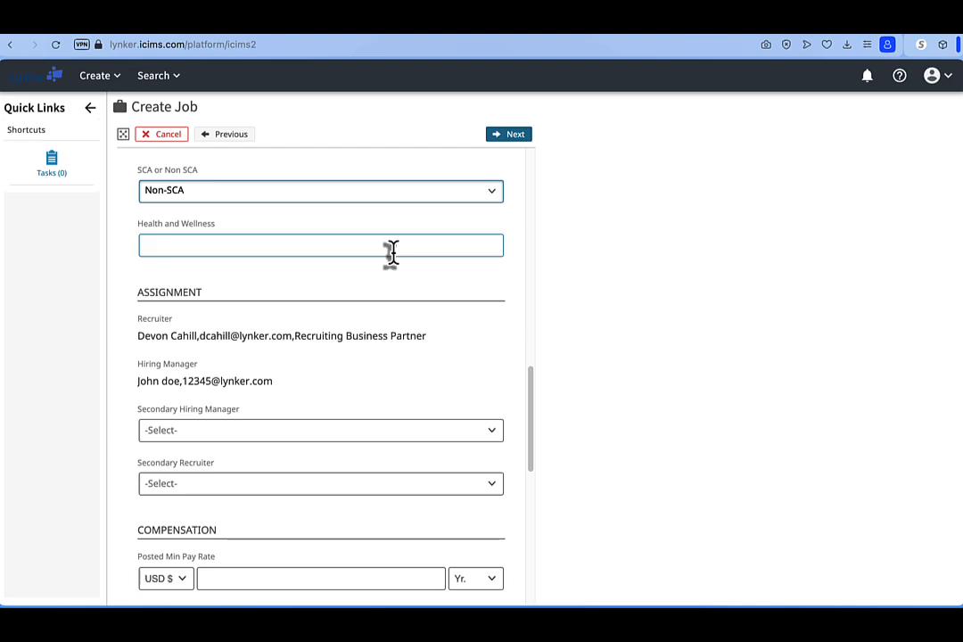
left_click(392, 253)
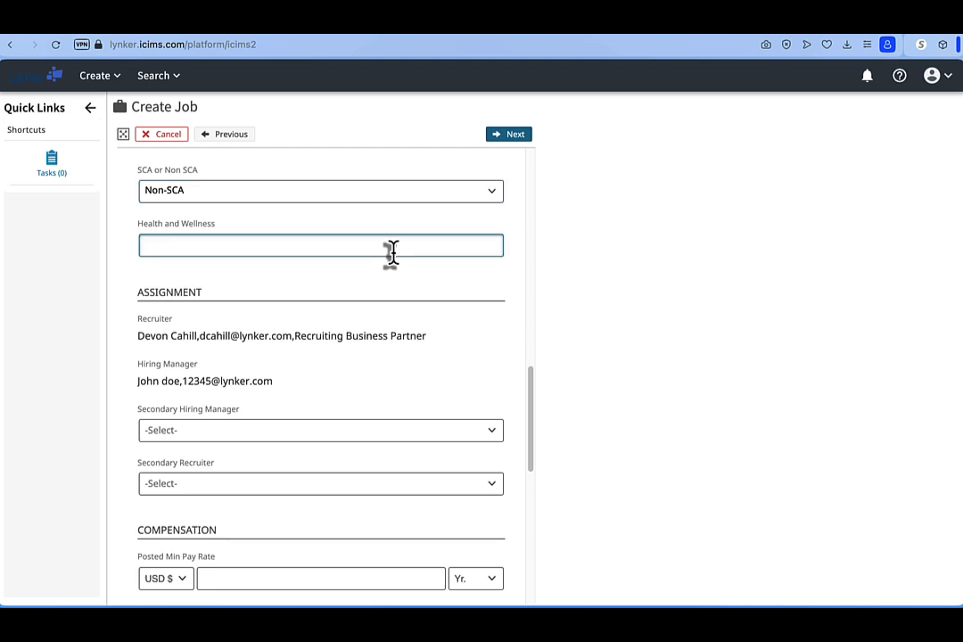
Review the Assignment section and look at the Secondary Hiring Manager choices without selecting anyone
scroll(392, 253, "down", 5)
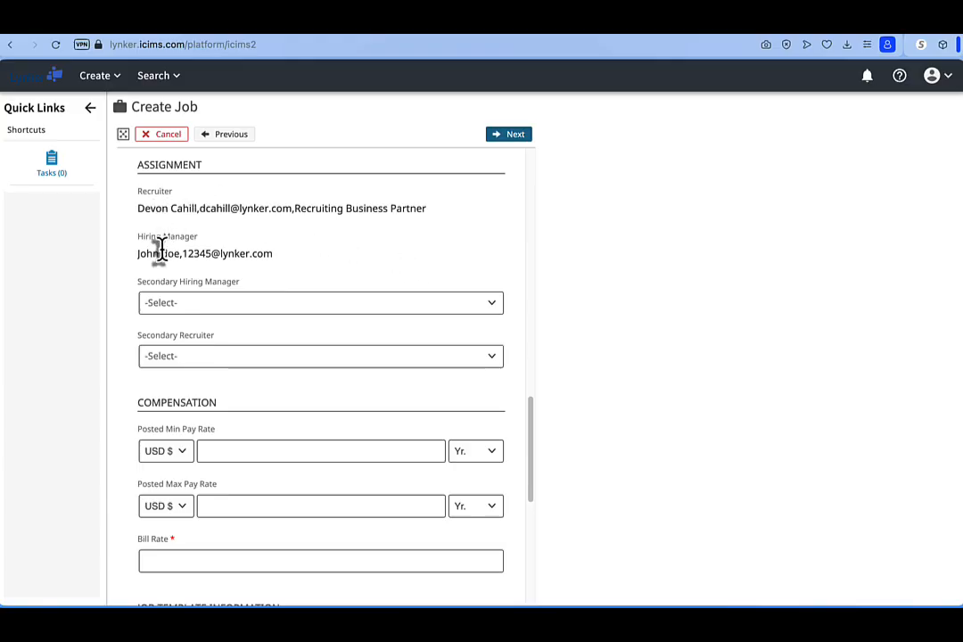
scroll(153, 253, "down", 1)
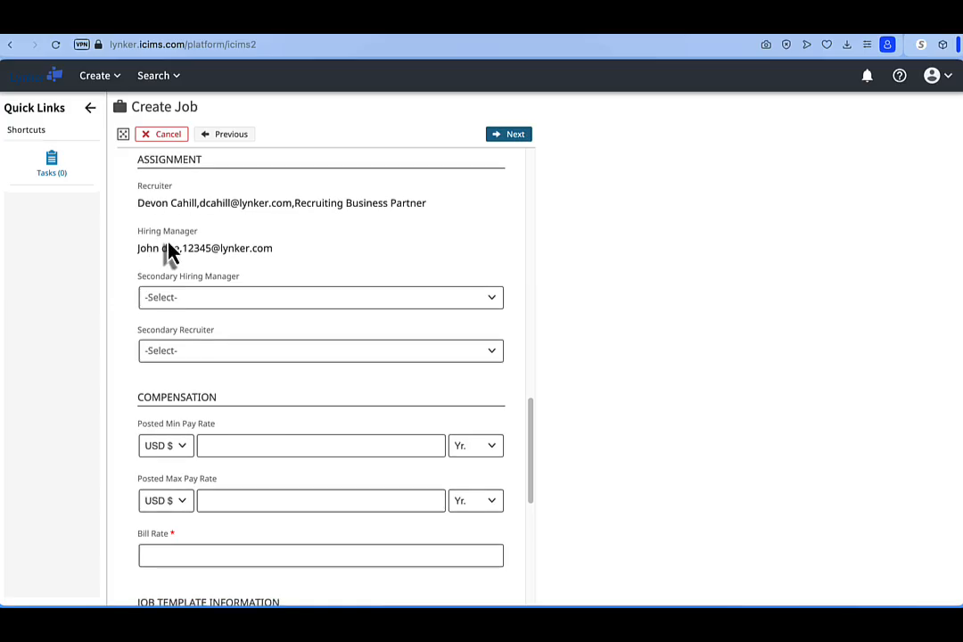
scroll(172, 254, "down", 1)
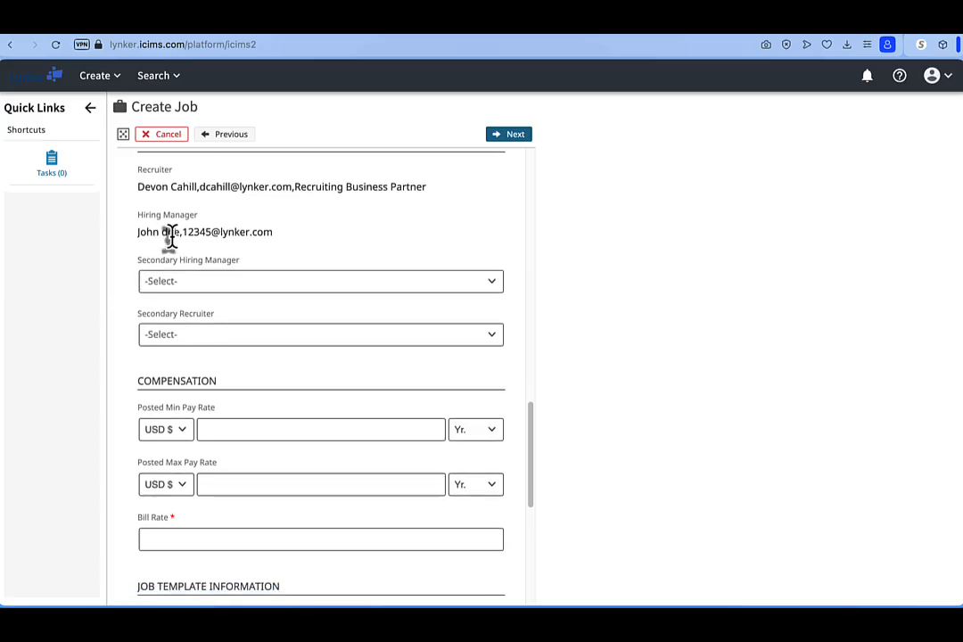
left_click(182, 290)
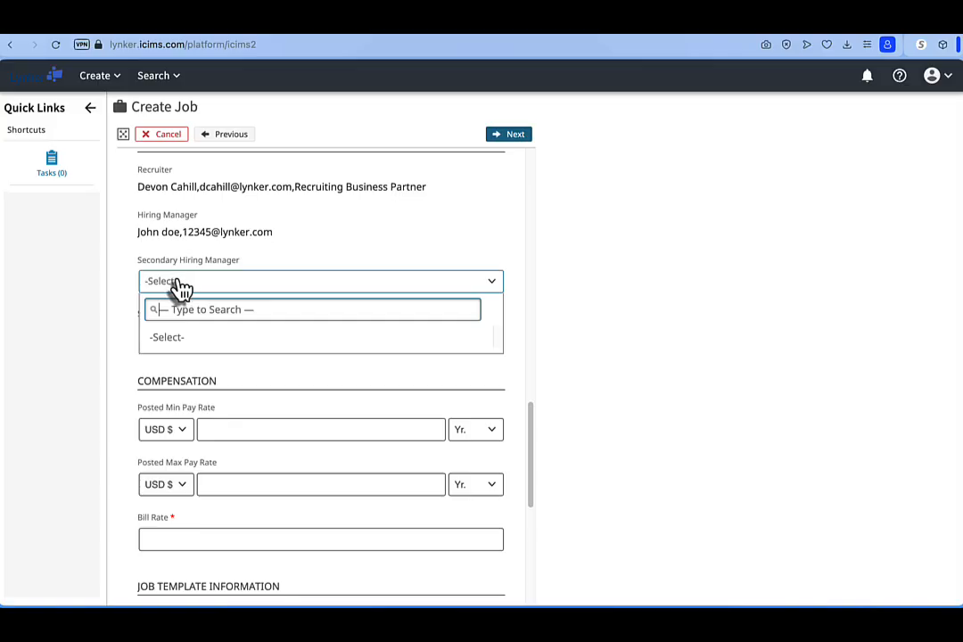
left_click(290, 251)
Set the posted minimum pay rate to USD 50000 and the posted maximum pay rate to USD 65000
scroll(294, 256, "down", 5)
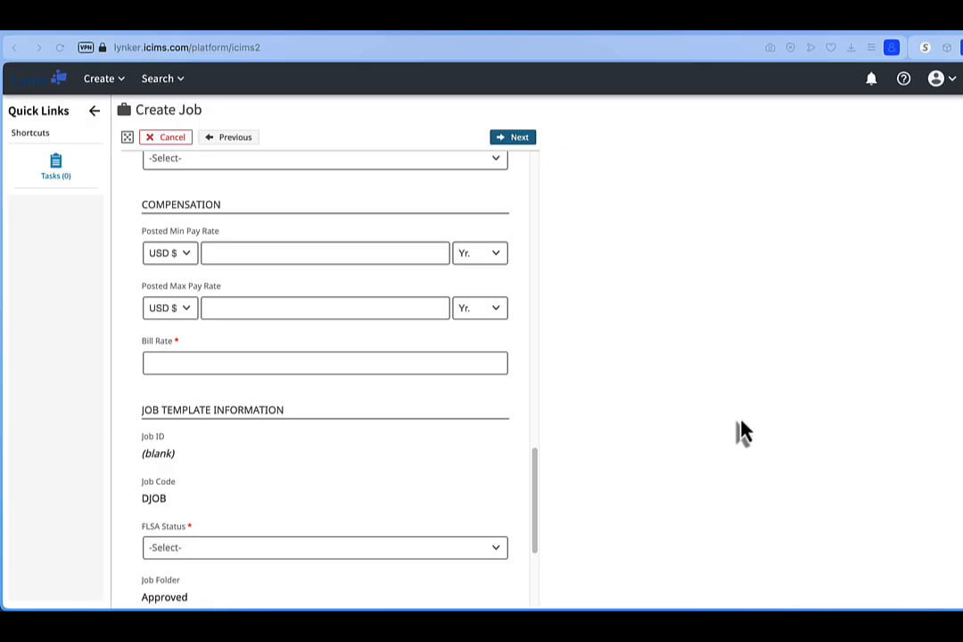
left_click(352, 254)
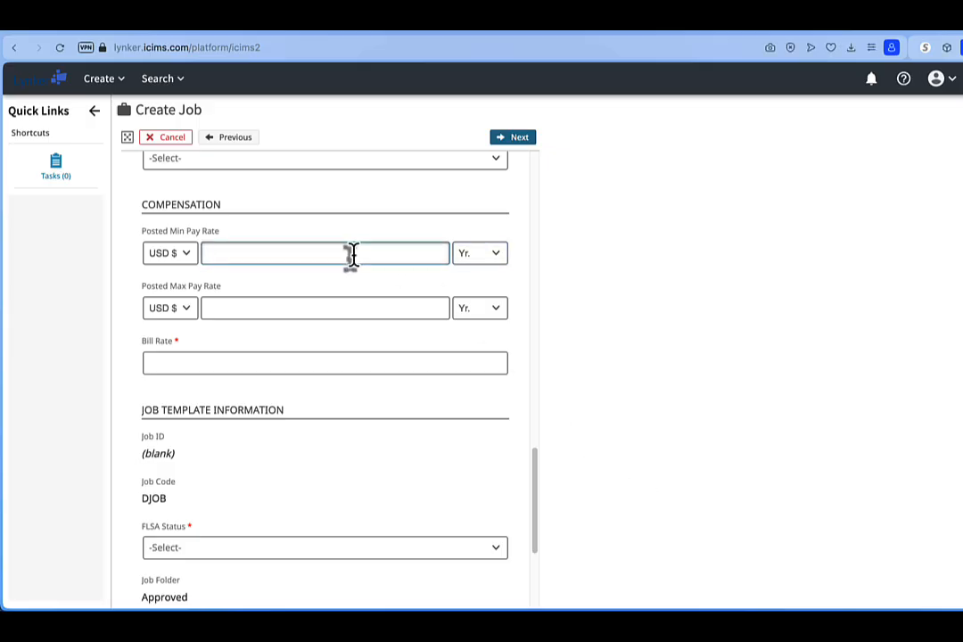
type("50000")
left_click(367, 309)
type("65000")
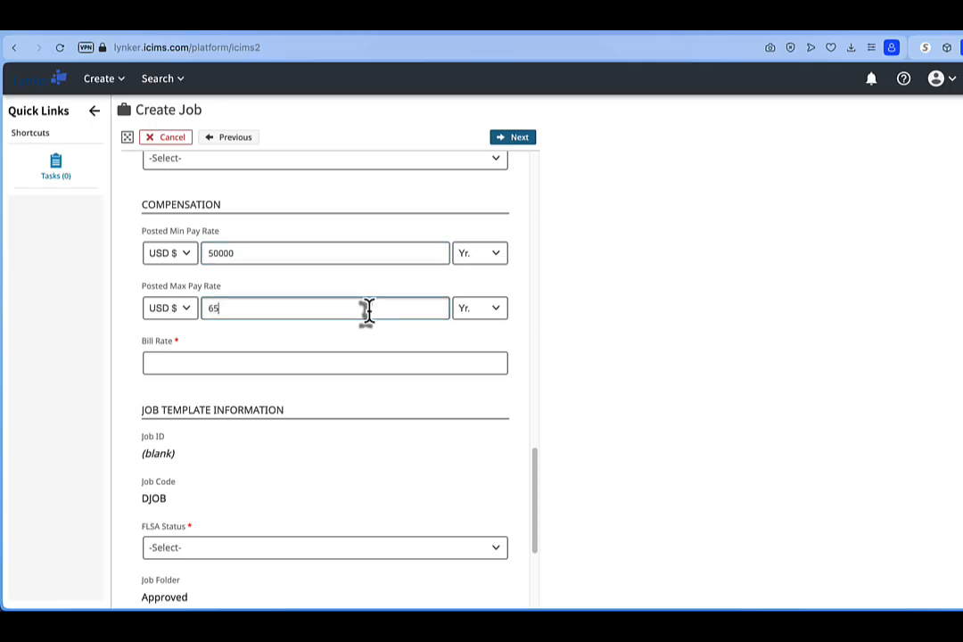
Check the pay period options of both posted rates, keep them at Yr., and set the bill rate to TBD
left_click(492, 257)
left_click(484, 314)
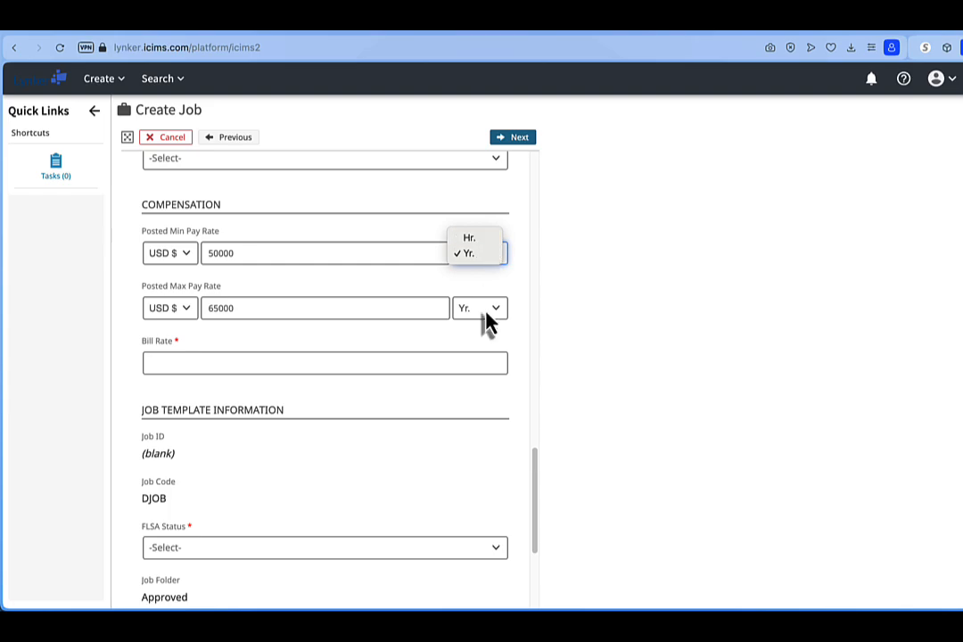
left_click(486, 312)
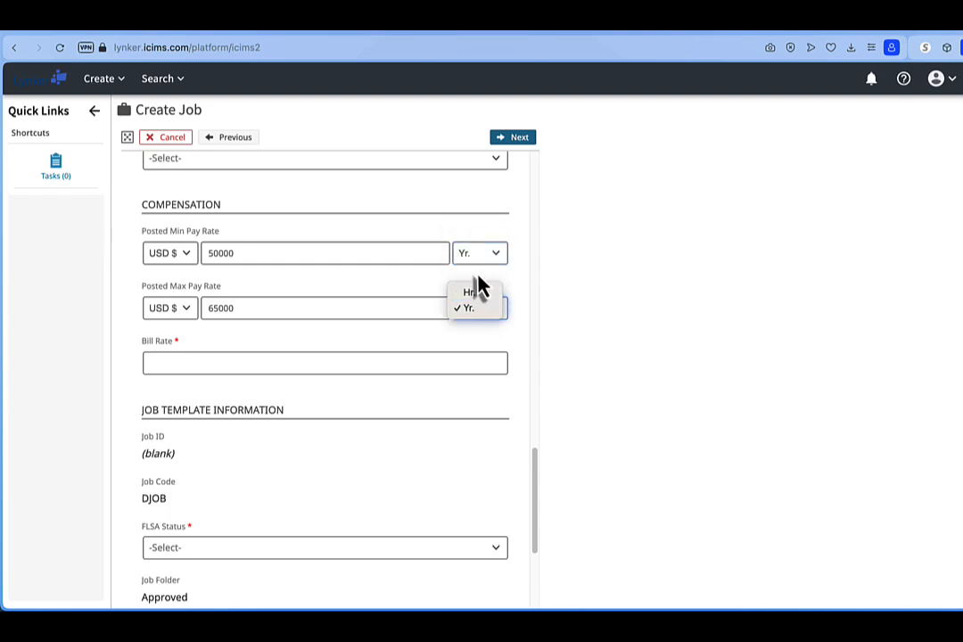
left_click(361, 268)
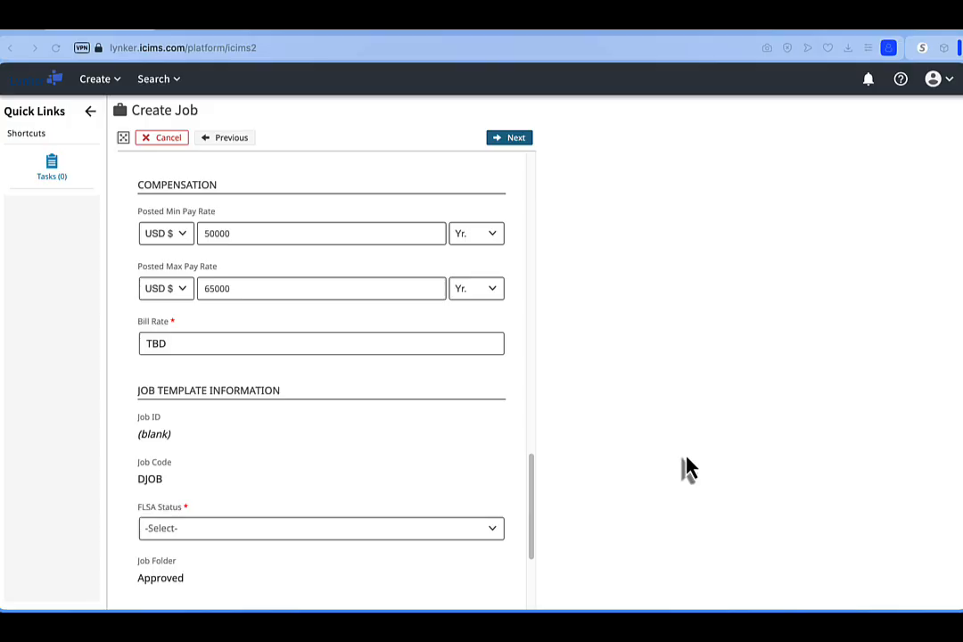
Set the FLSA status to Exempt and continue to the job description page
left_click(266, 533)
left_click(262, 574)
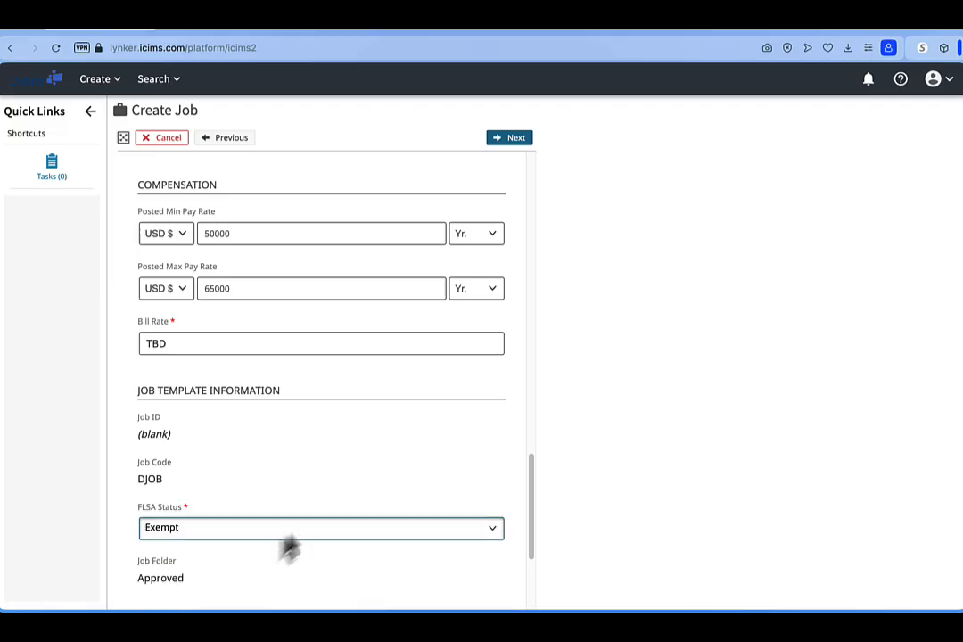
left_click(516, 140)
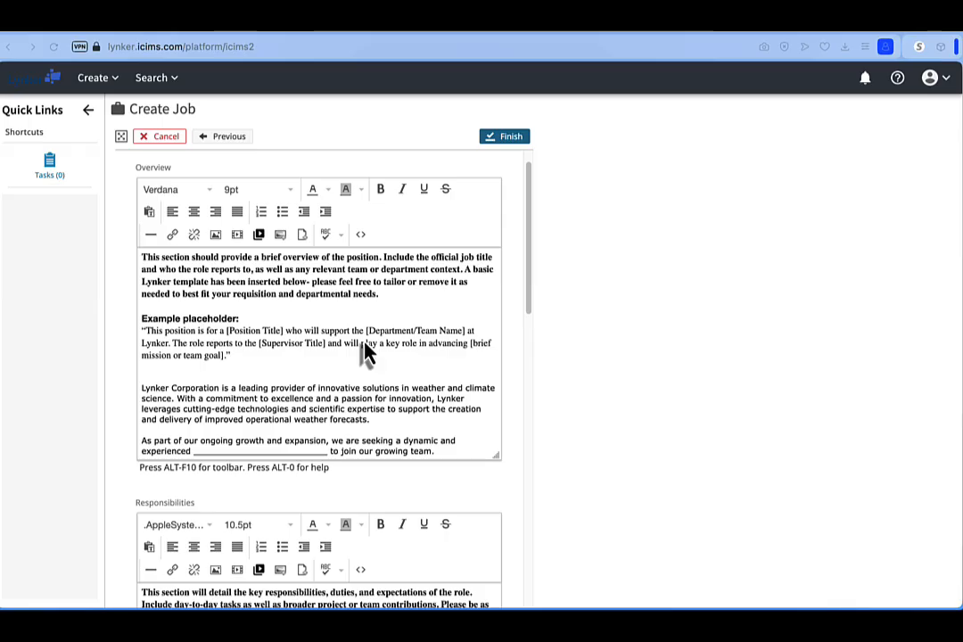
Review the template text for Overview, Responsibilities and Qualifications, and finish creating the job
scroll(719, 473, "down", 5)
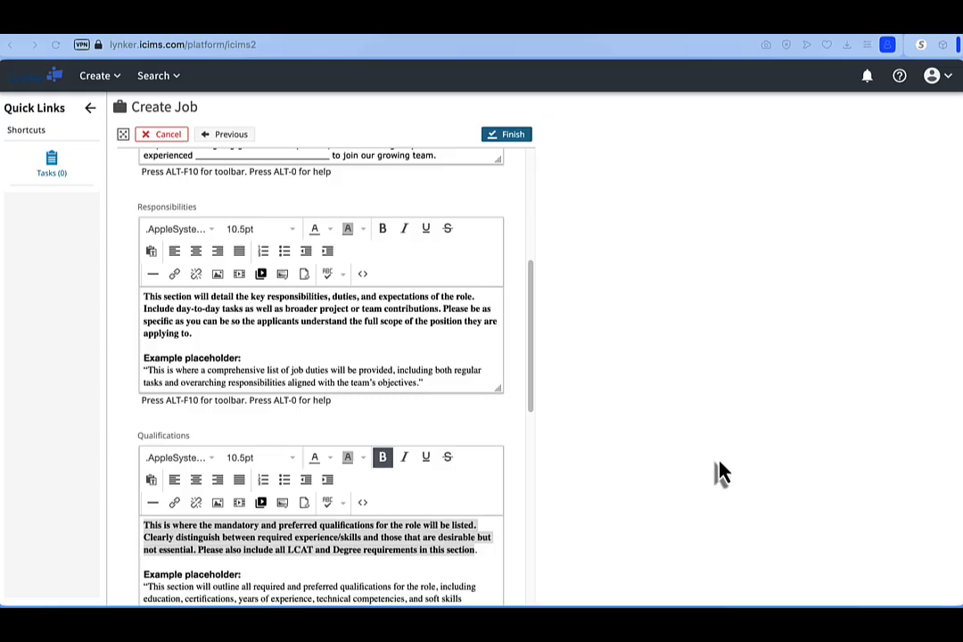
scroll(520, 425, "down", 6)
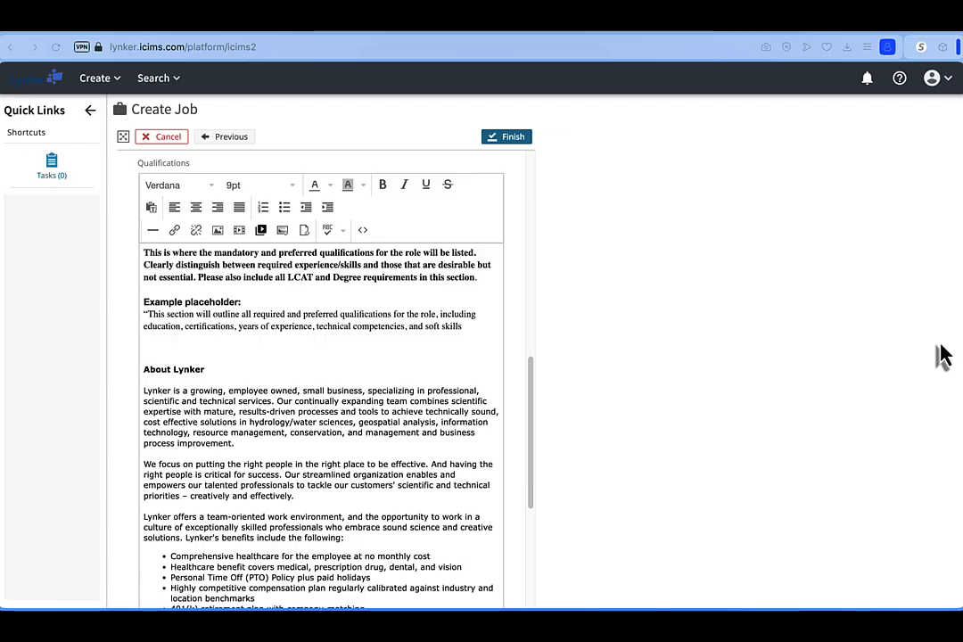
scroll(424, 477, "down", 5)
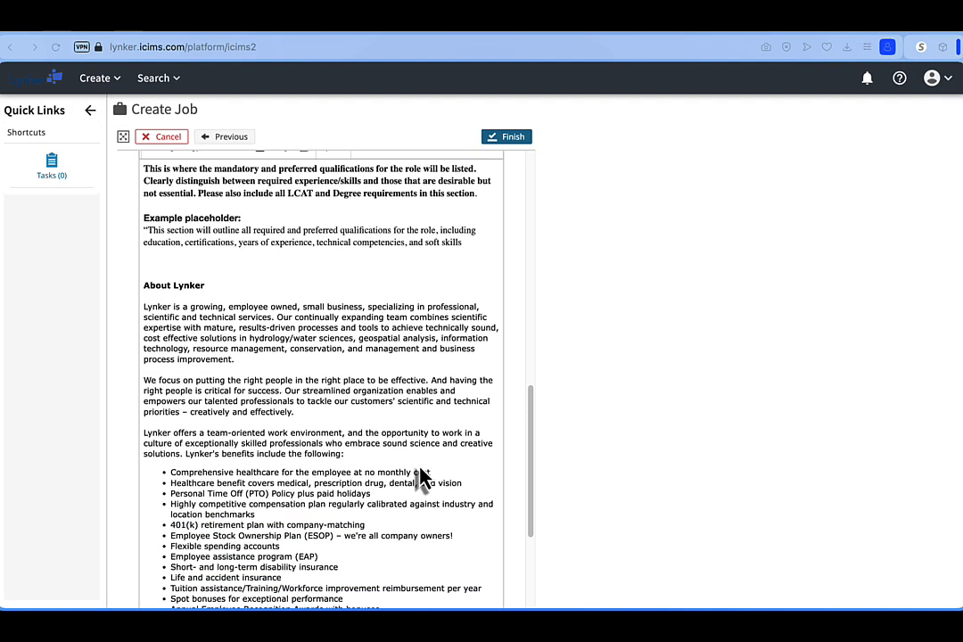
scroll(423, 478, "down", 6)
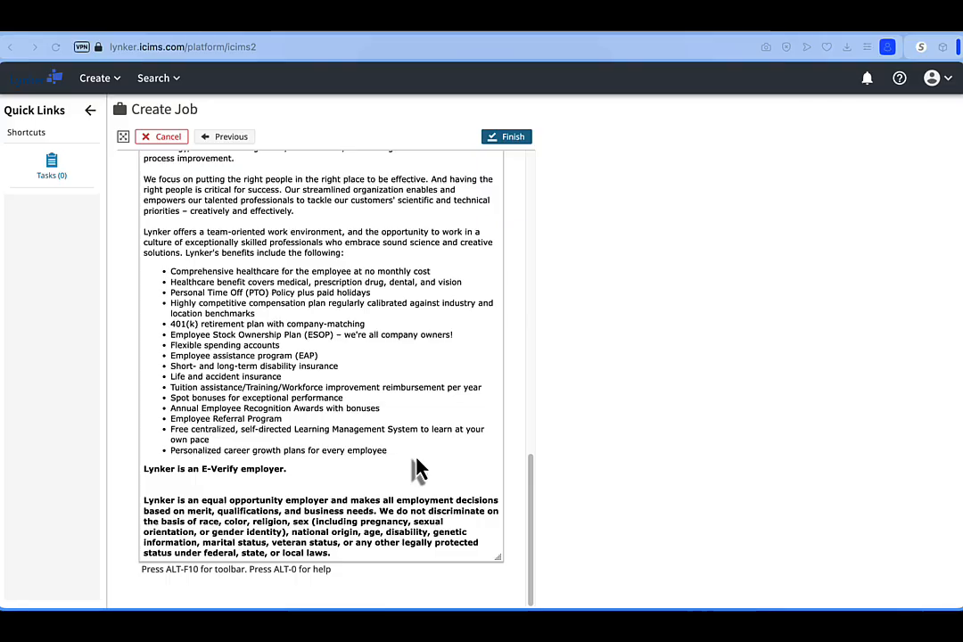
left_click(496, 141)
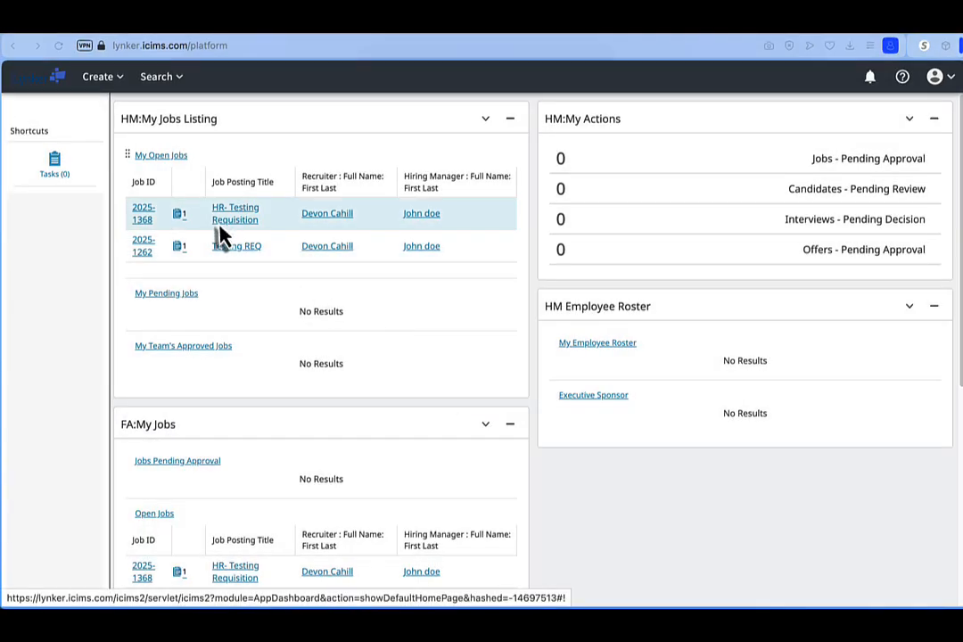
Open HR- Testing Requisition from the open jobs listing and review its detail, description and overview pages
left_click(229, 226)
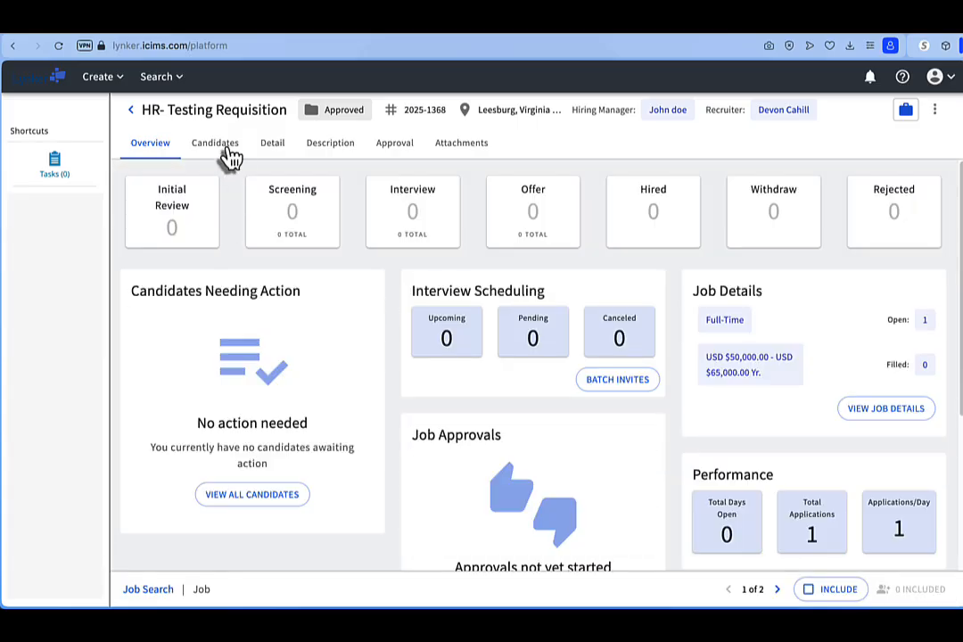
left_click(274, 145)
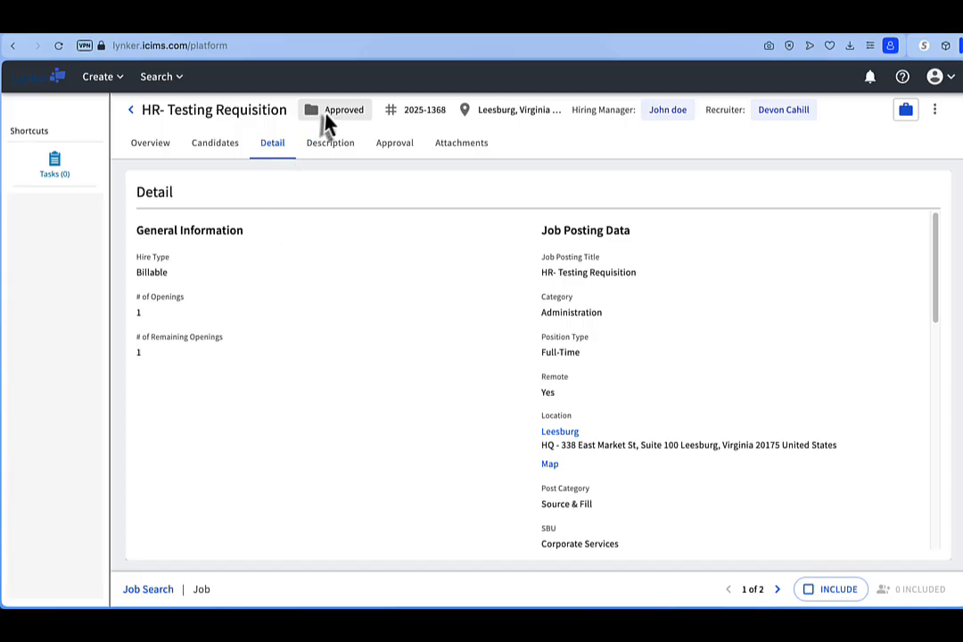
left_click(337, 160)
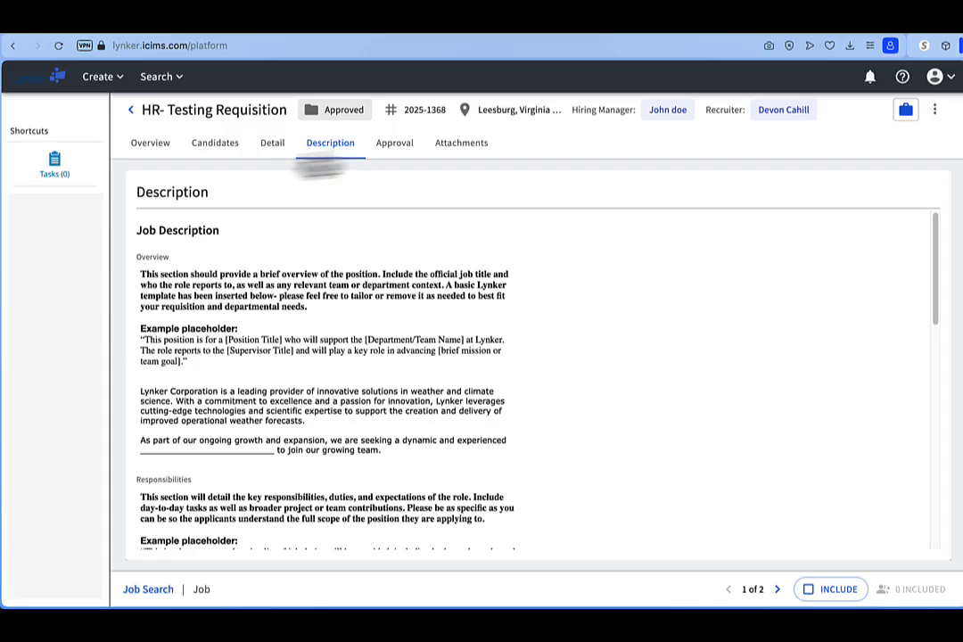
left_click(274, 152)
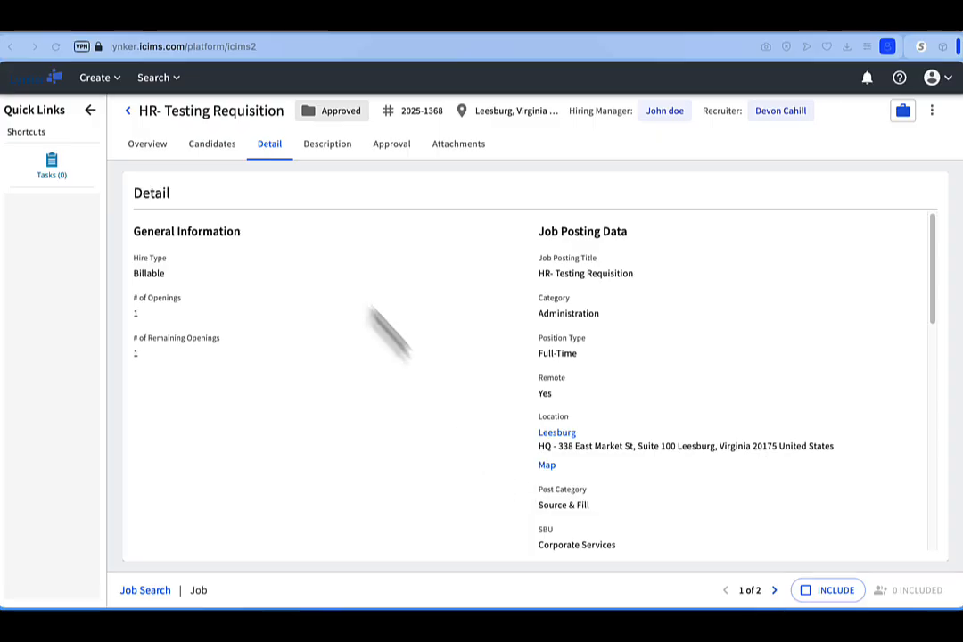
left_click(152, 150)
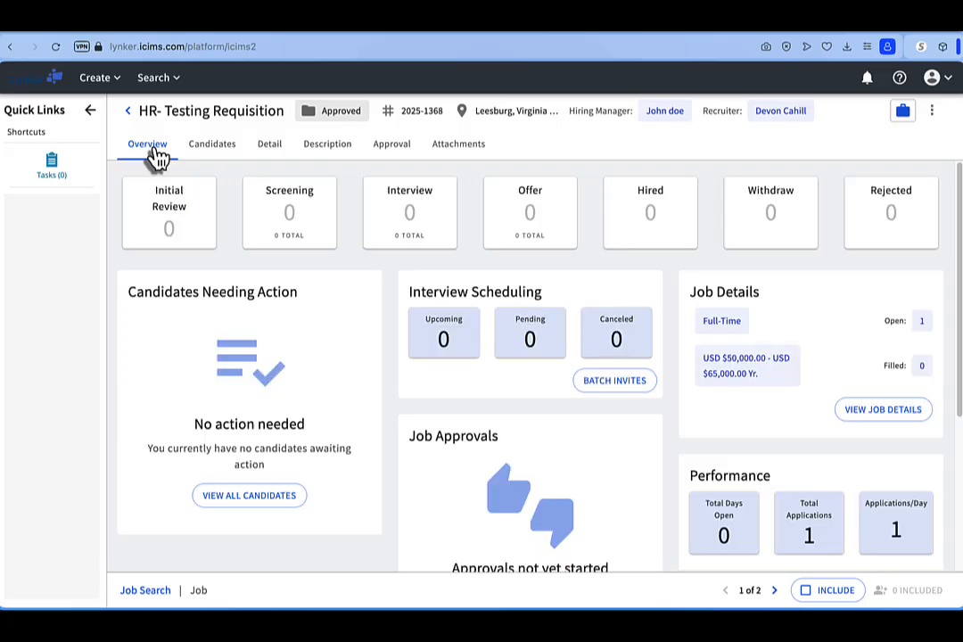
View the requisition's candidates and preview the submitted candidate's resume before closing it
left_click(212, 145)
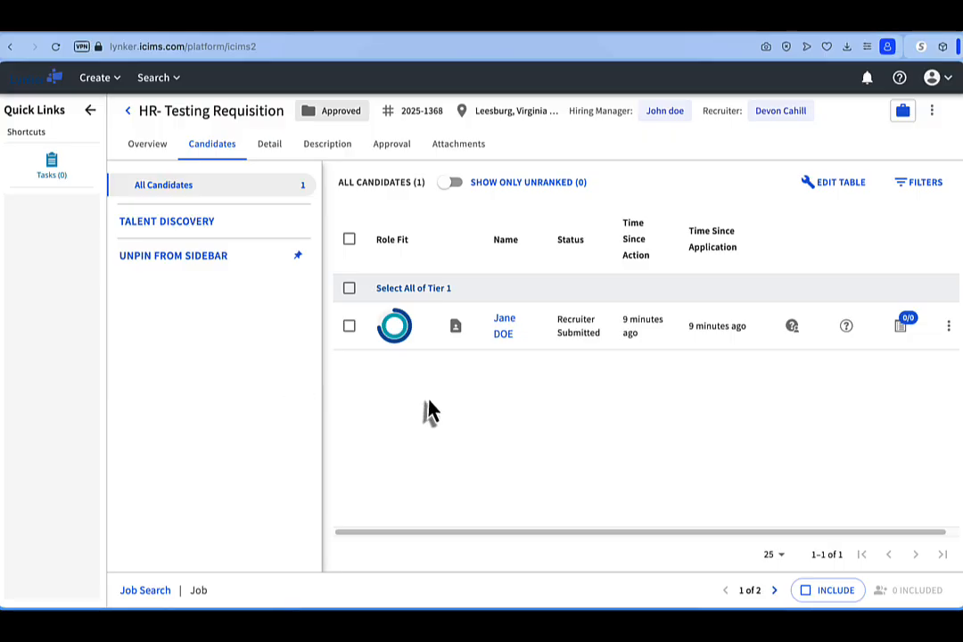
left_click(455, 327)
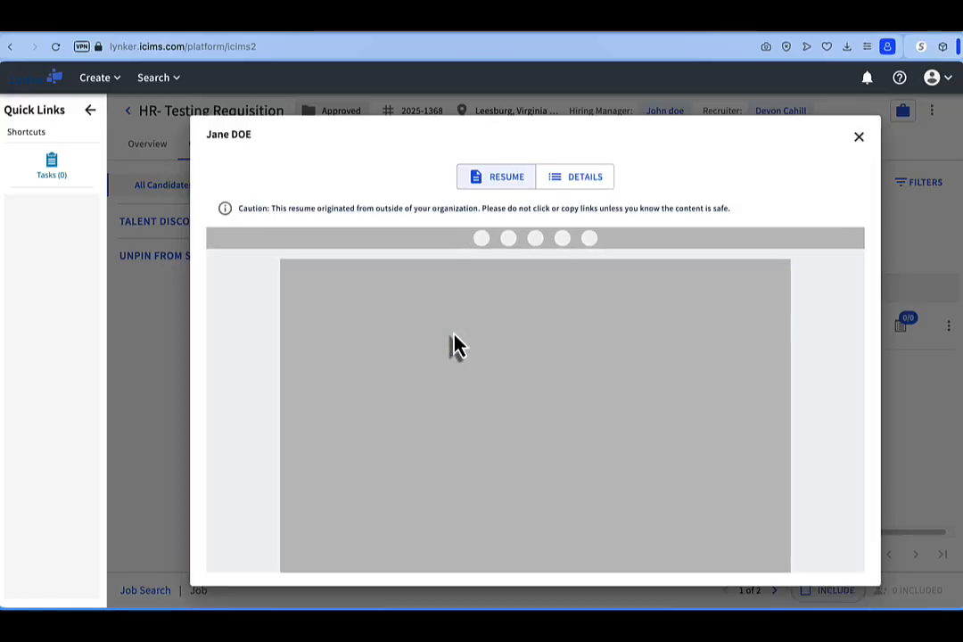
scroll(450, 344, "down", 2)
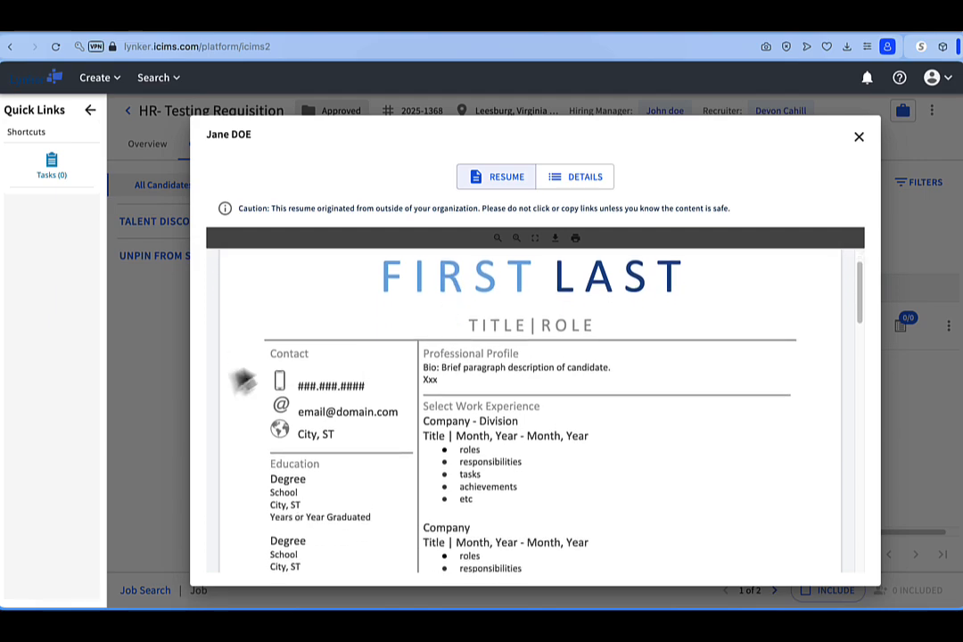
left_click(173, 395)
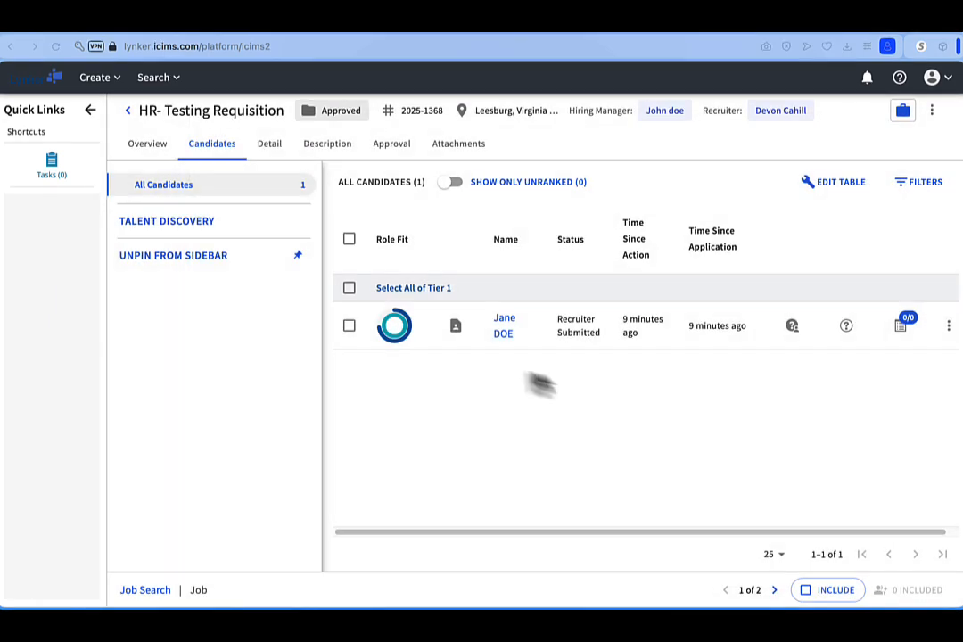
Open the submitted candidate's application profile and examine the contact, role fit and experience overview
left_click(504, 337)
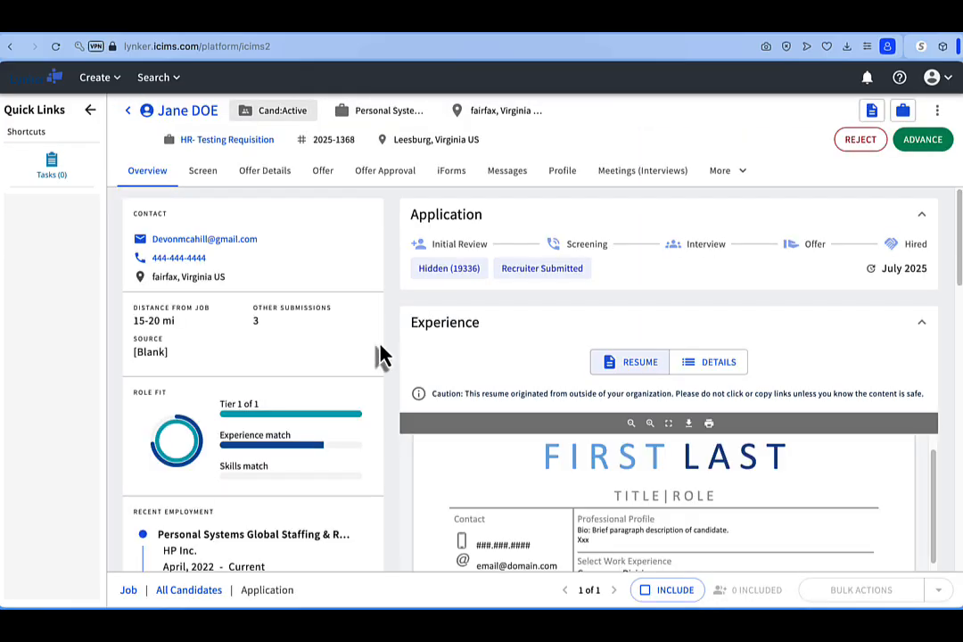
scroll(381, 355, "down", 2)
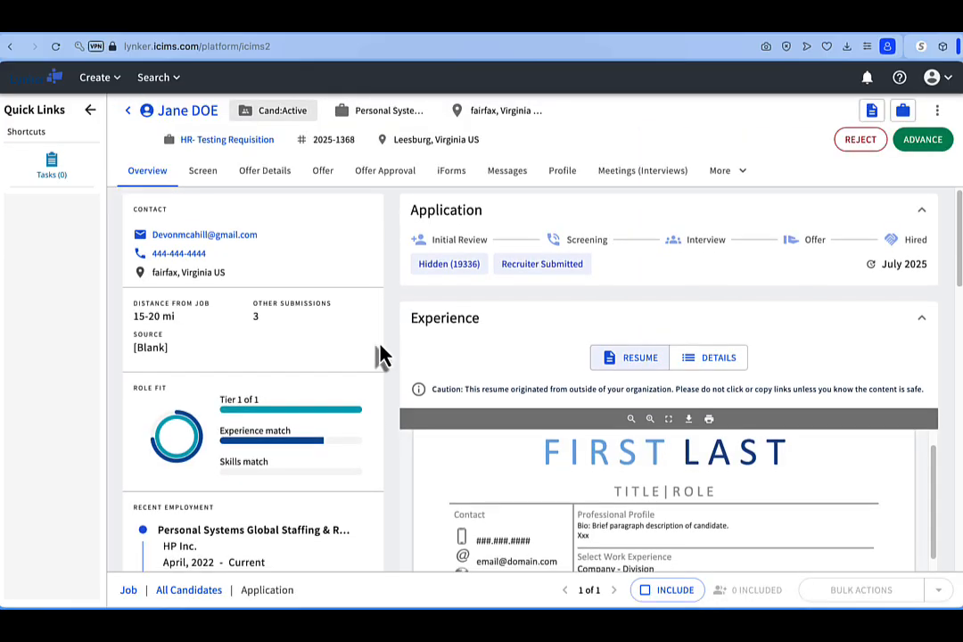
scroll(381, 355, "down", 6)
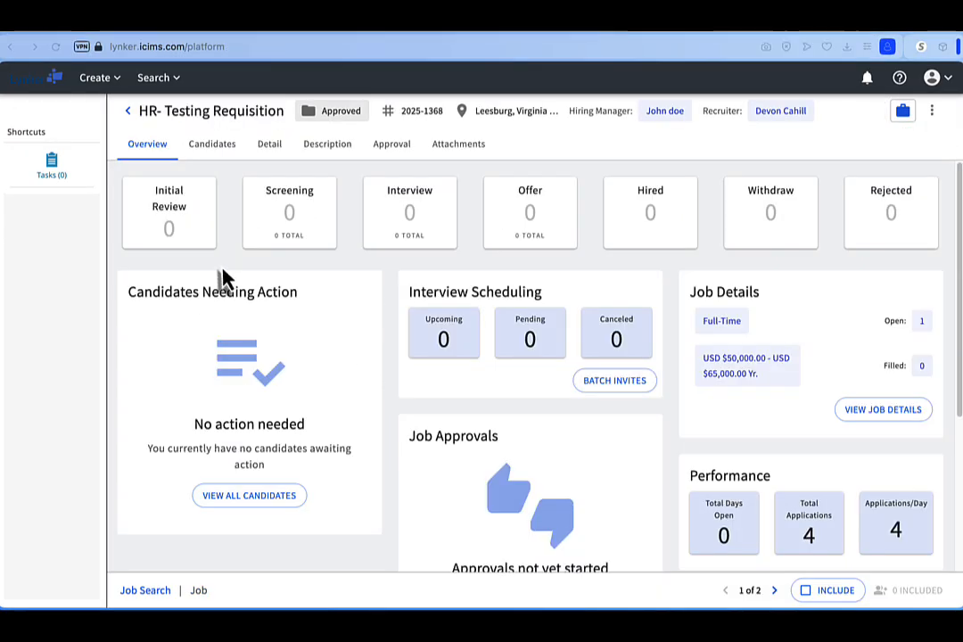
Check the candidates' role fit, narrow the list to New Submissions, and select the submitted candidate to view the advance and reject actions
left_click(224, 150)
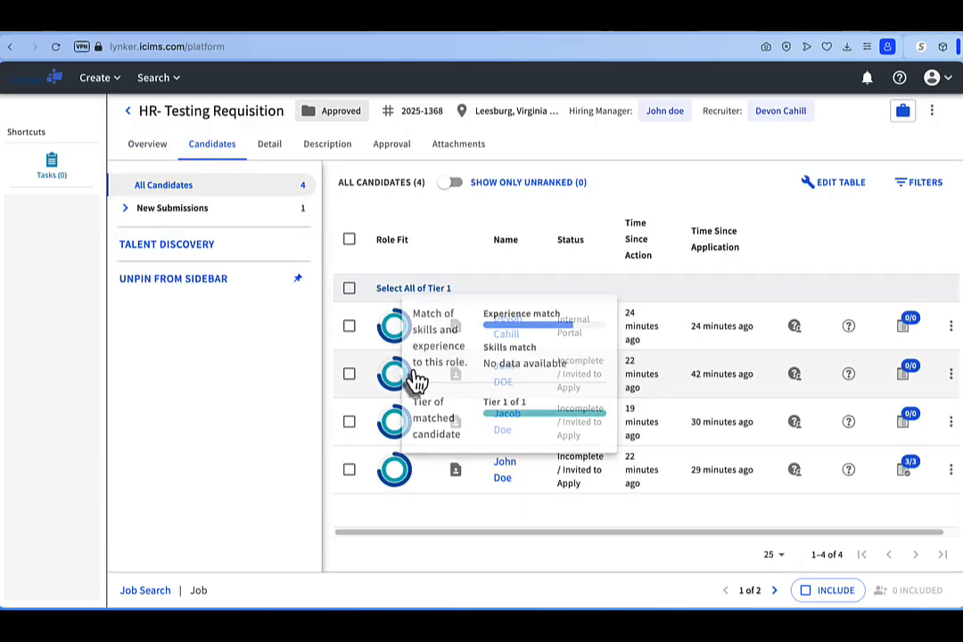
mouse_move(408, 455)
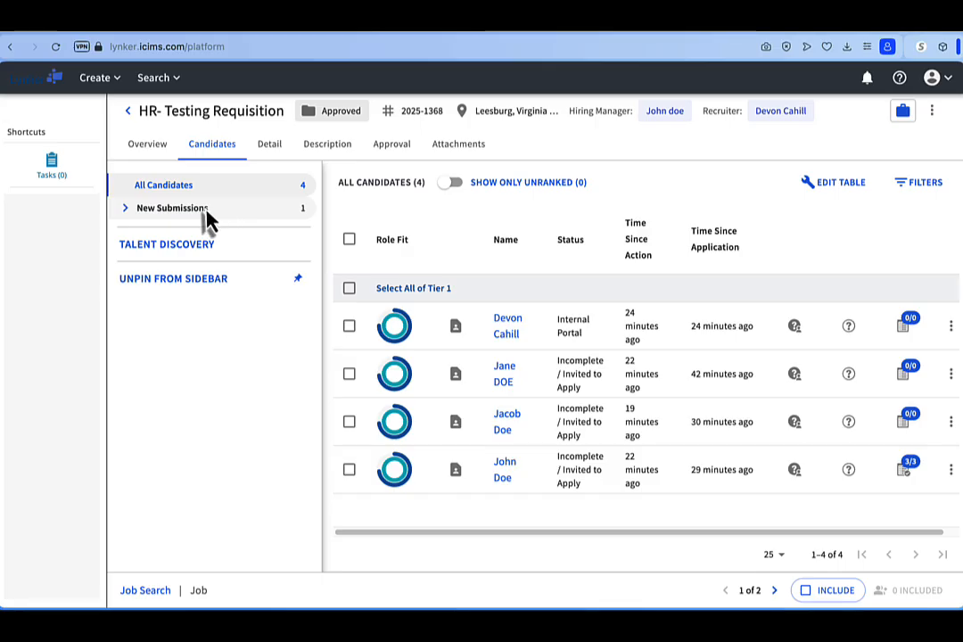
left_click(178, 219)
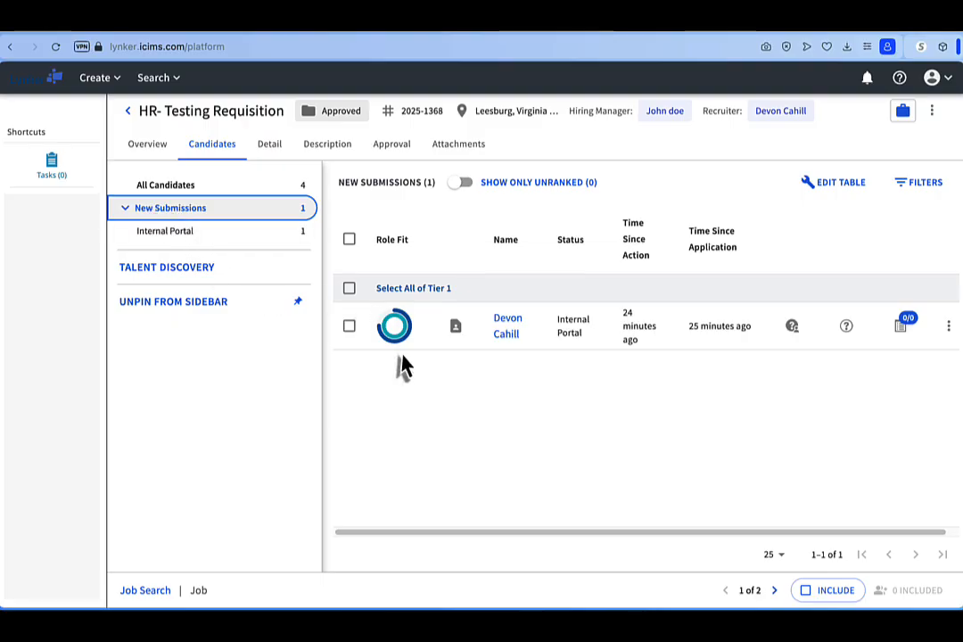
left_click(349, 327)
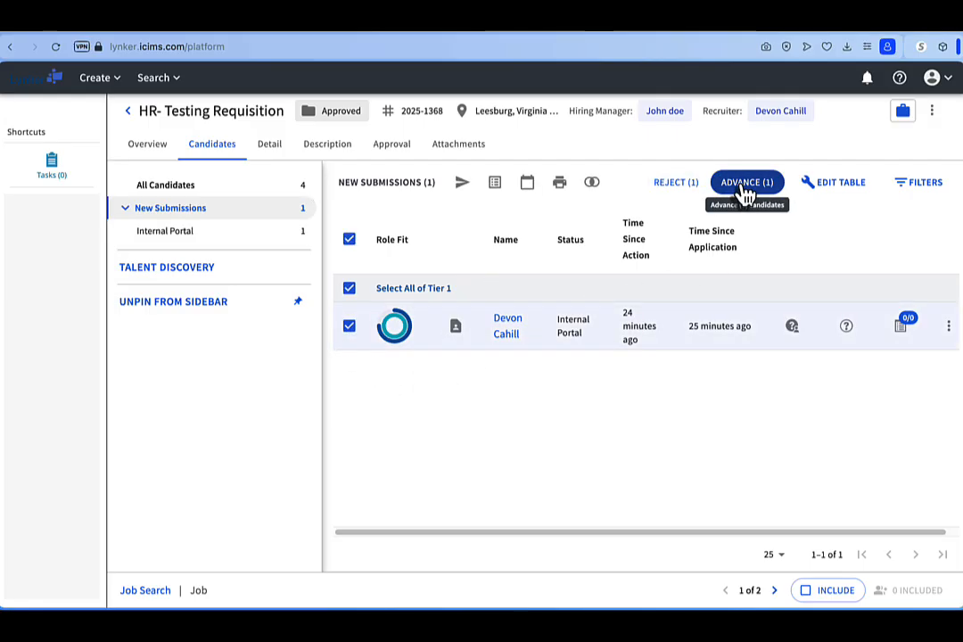
left_click(677, 187)
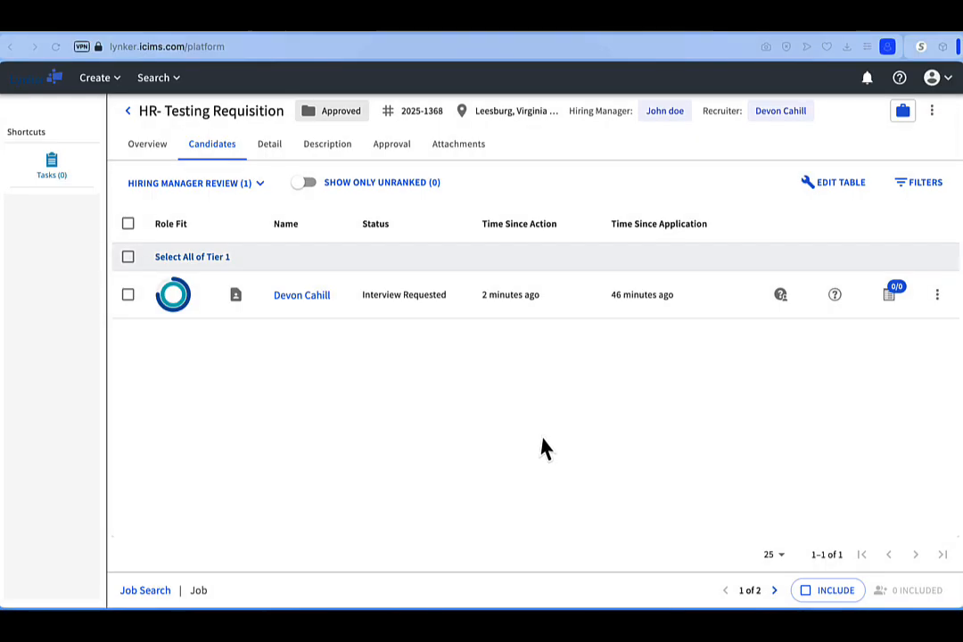
Advance the candidate under Hiring Manager Review to Interview Requested and save the submittal note "interview requested"
left_click(127, 296)
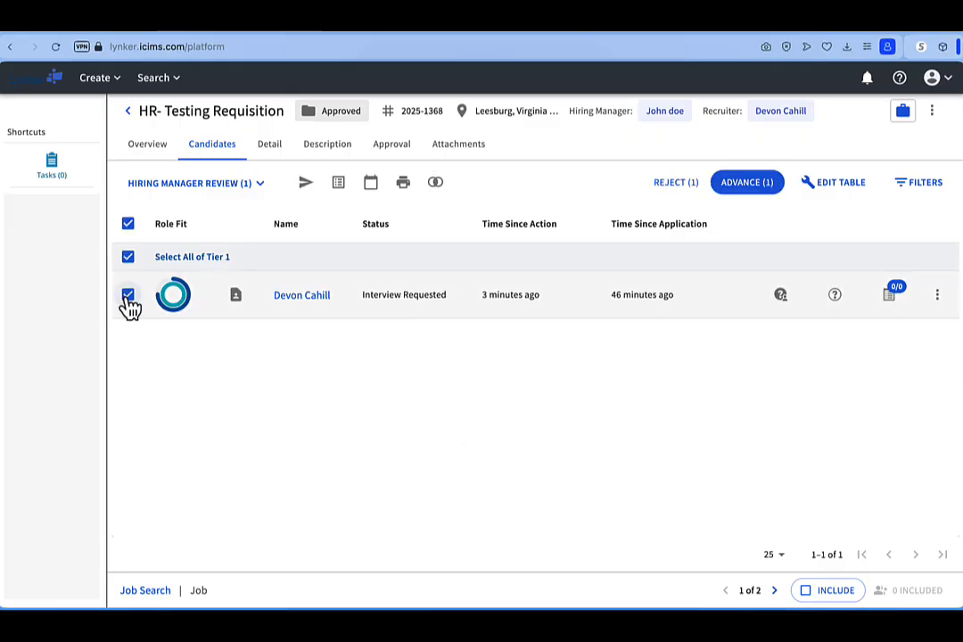
left_click(748, 192)
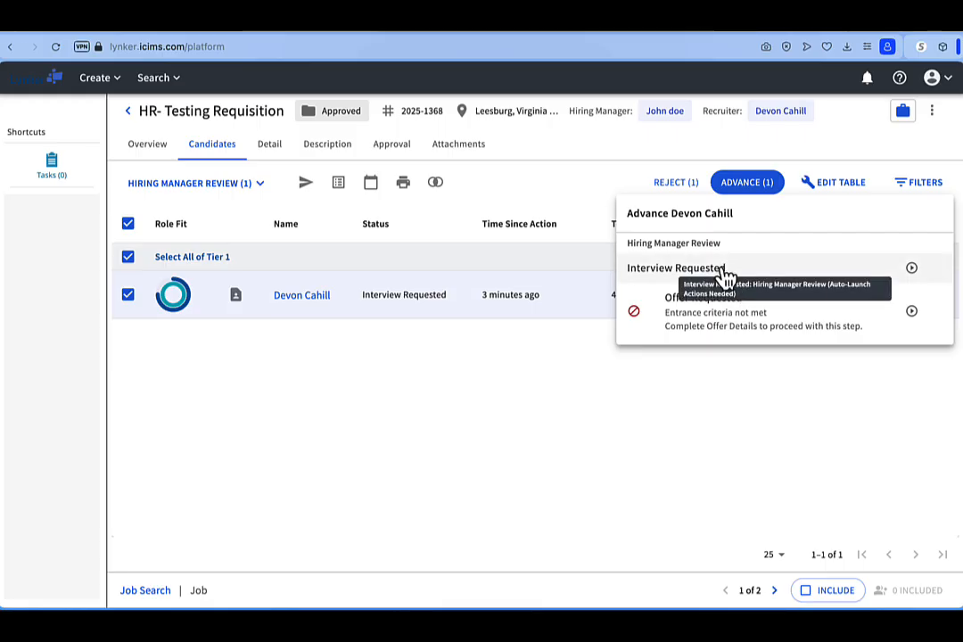
left_click(726, 278)
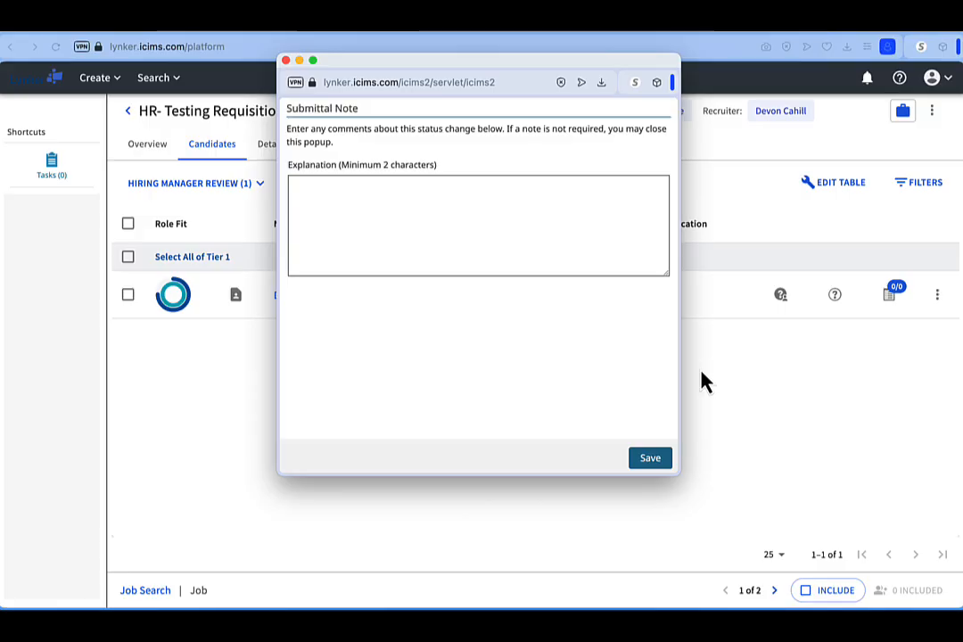
left_click(457, 221)
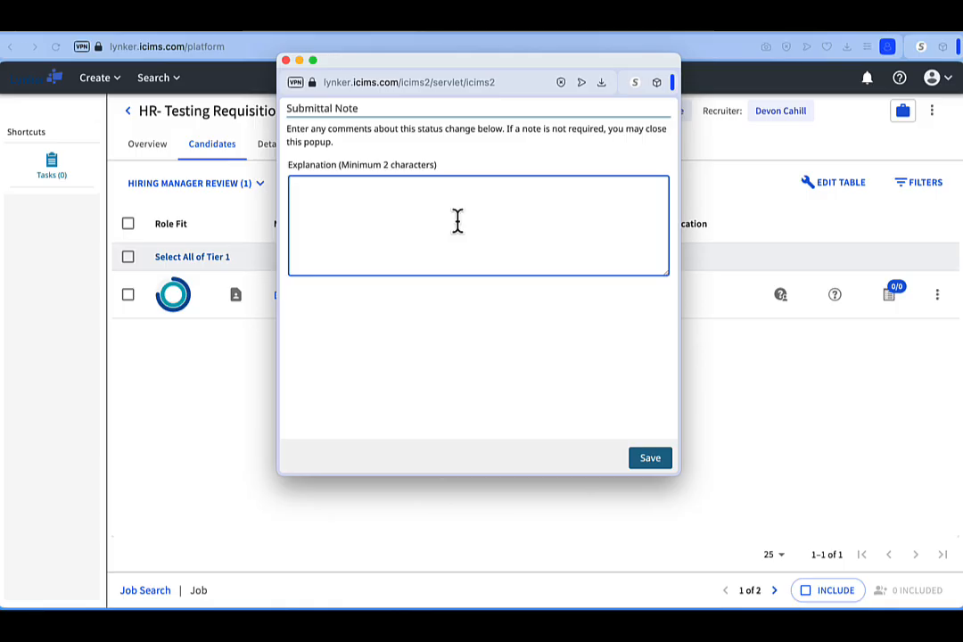
type("interview r")
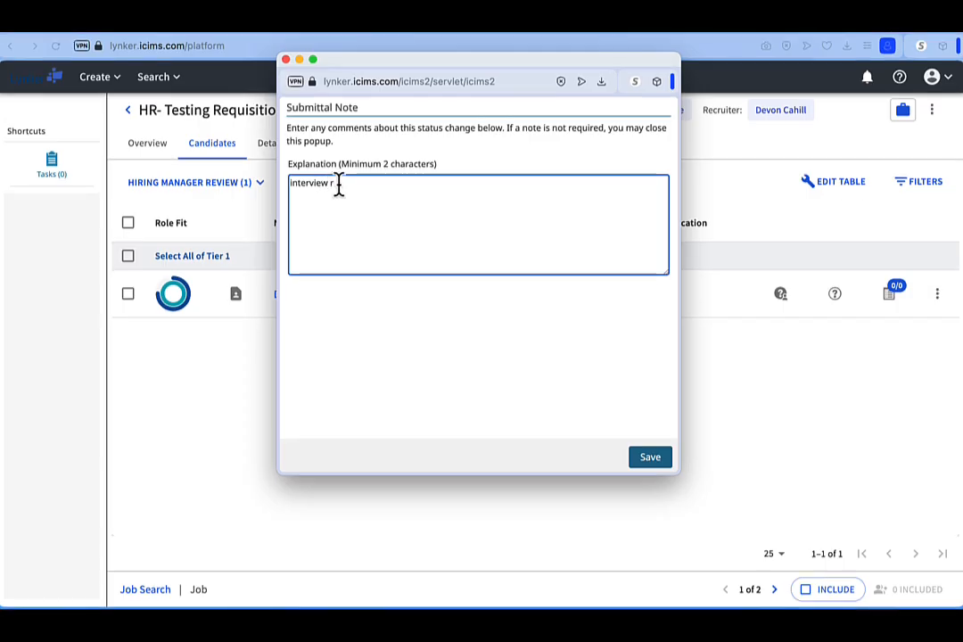
type("equested")
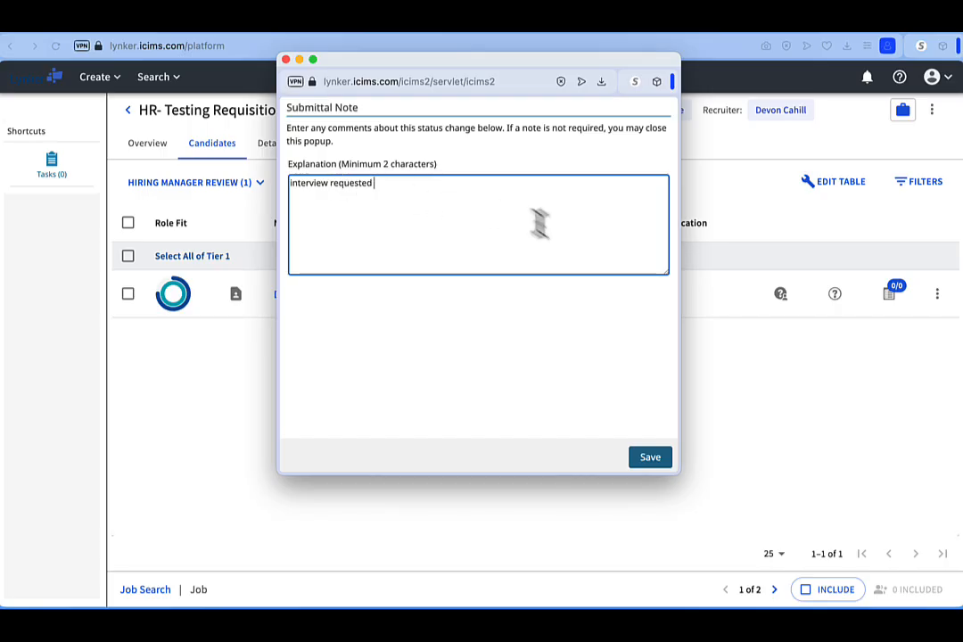
left_click(650, 459)
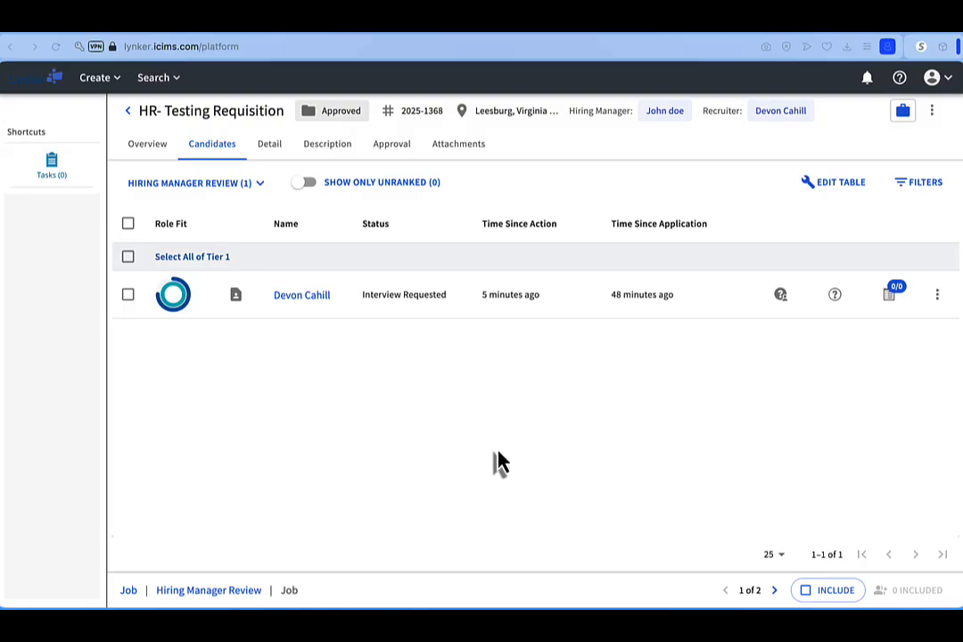
Open the candidate's offer details for editing and examine the required offer fields and the ADP integration fields
left_click(314, 297)
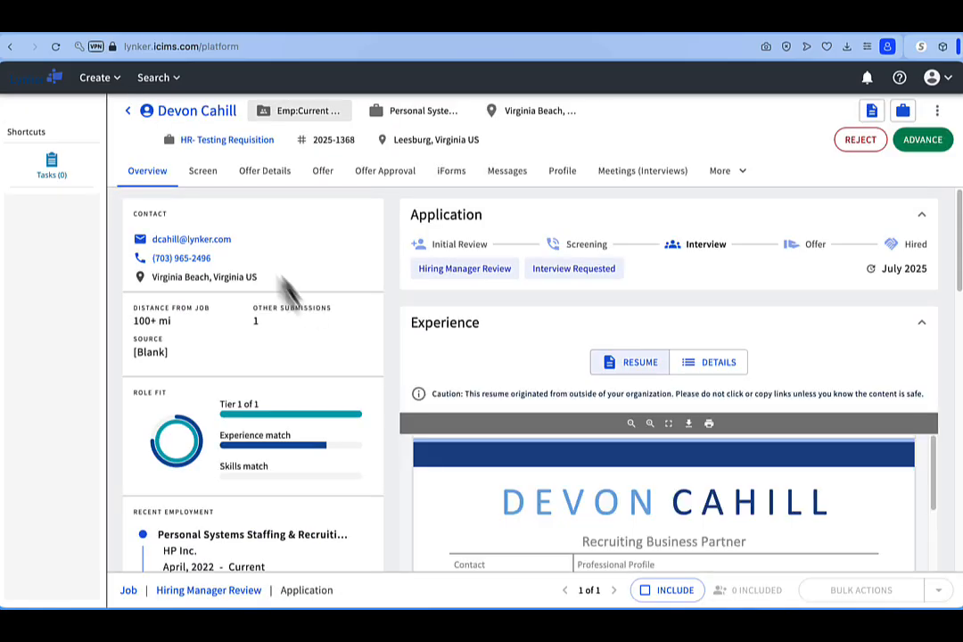
left_click(267, 181)
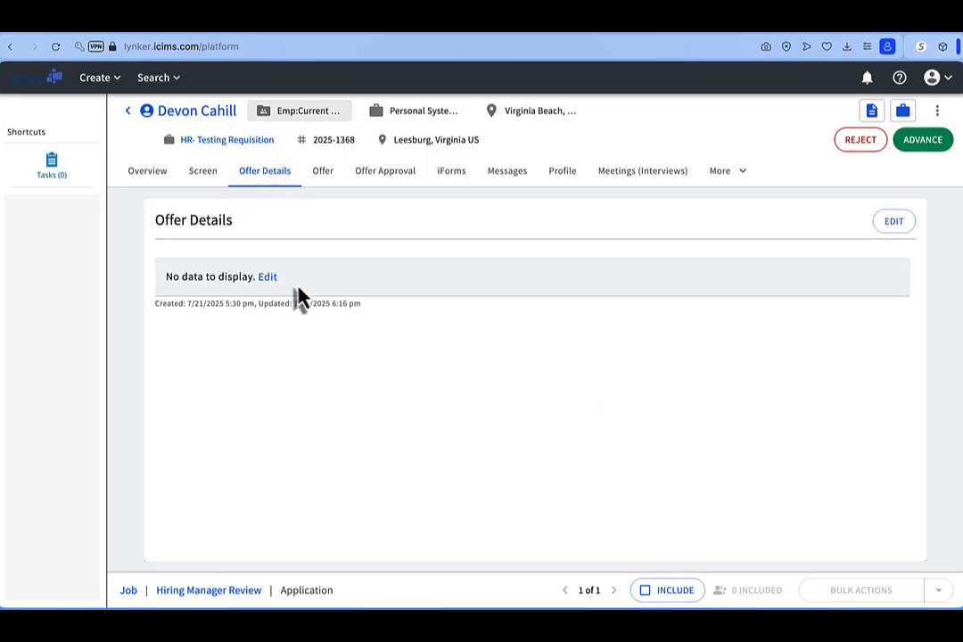
left_click(268, 278)
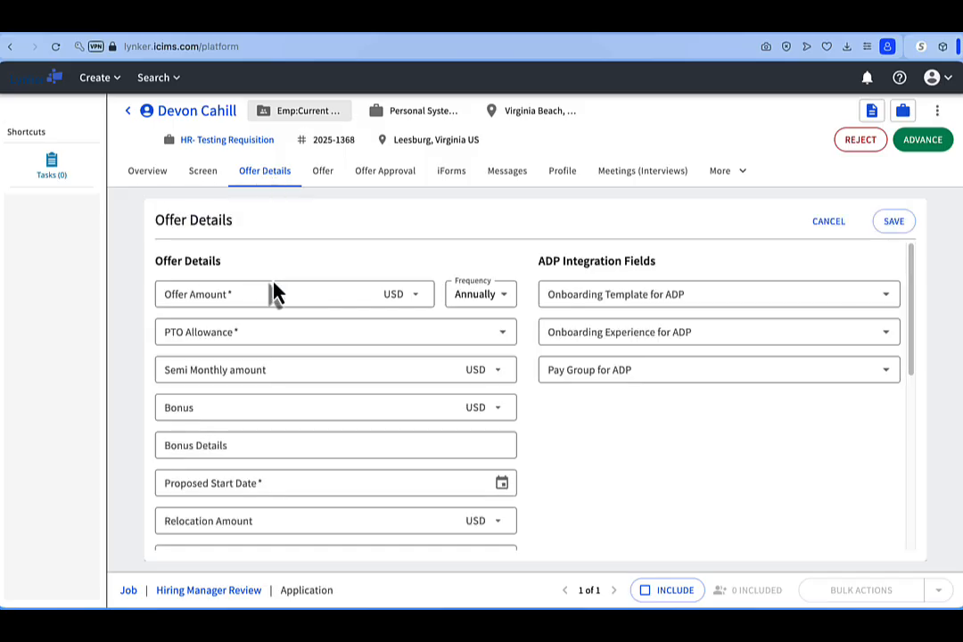
scroll(273, 282, "down", 1)
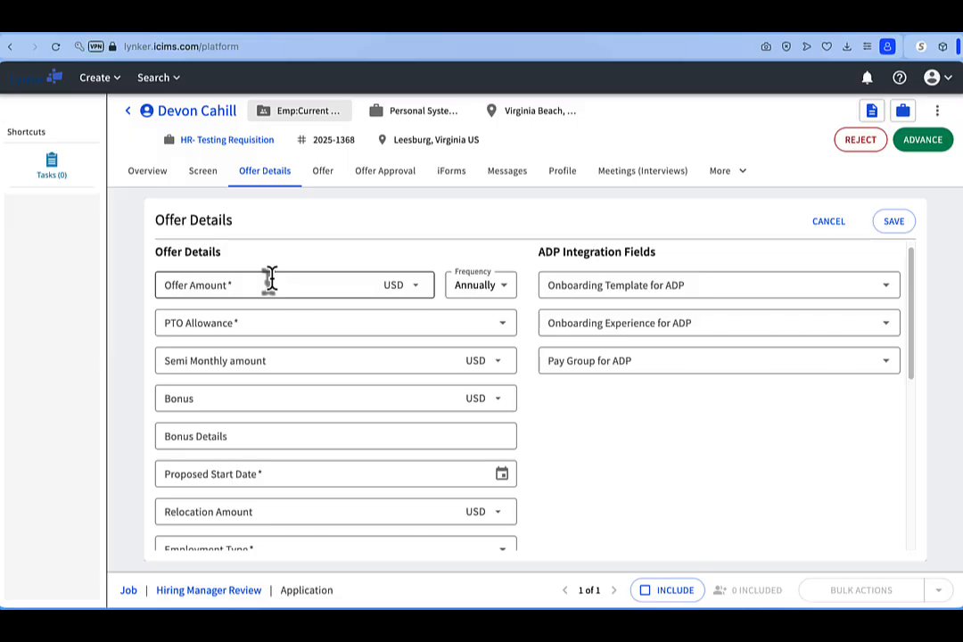
scroll(269, 279, "up", 1)
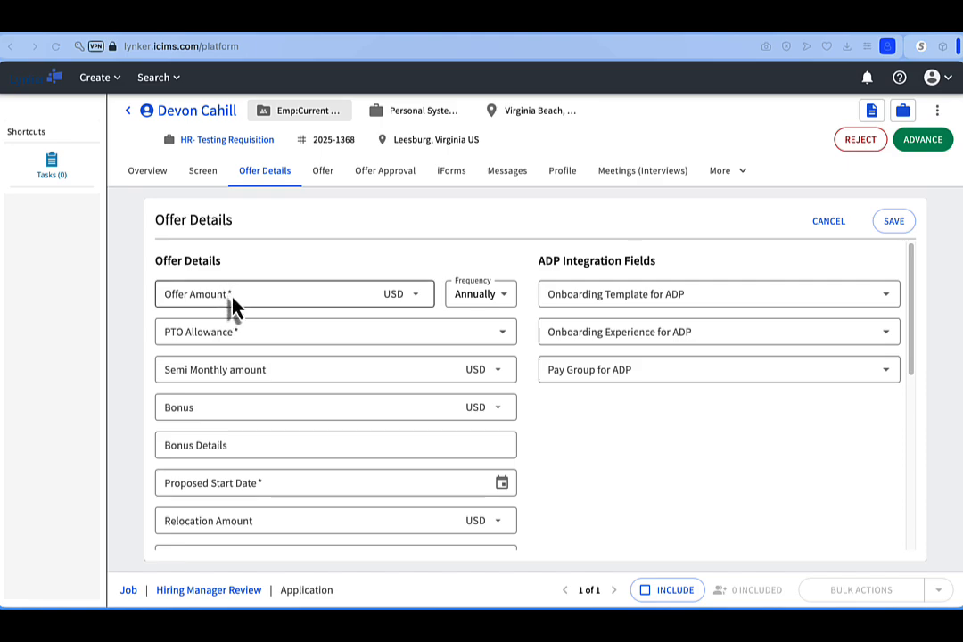
scroll(230, 307, "down", 5)
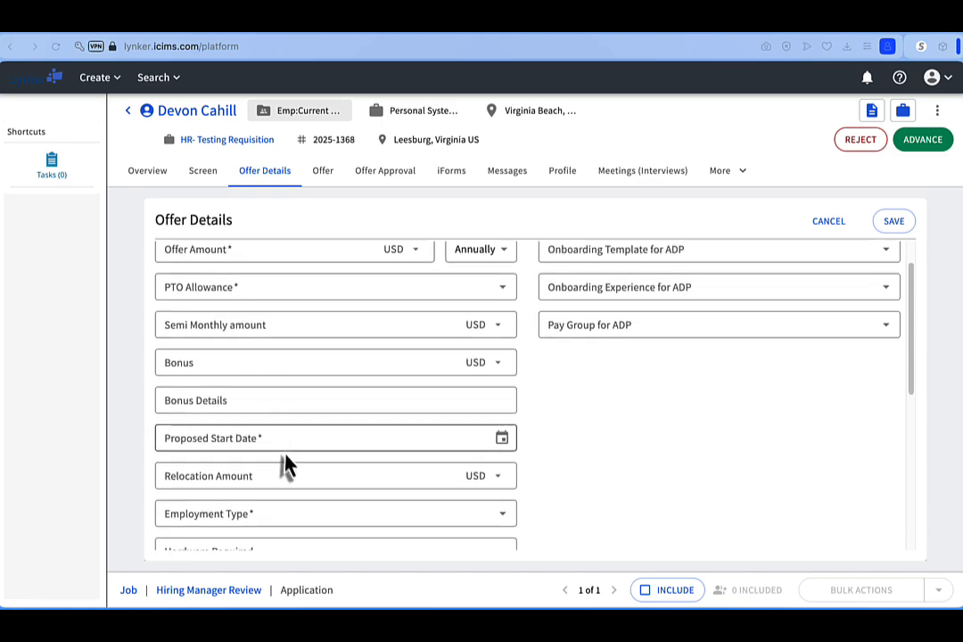
scroll(286, 455, "down", 4)
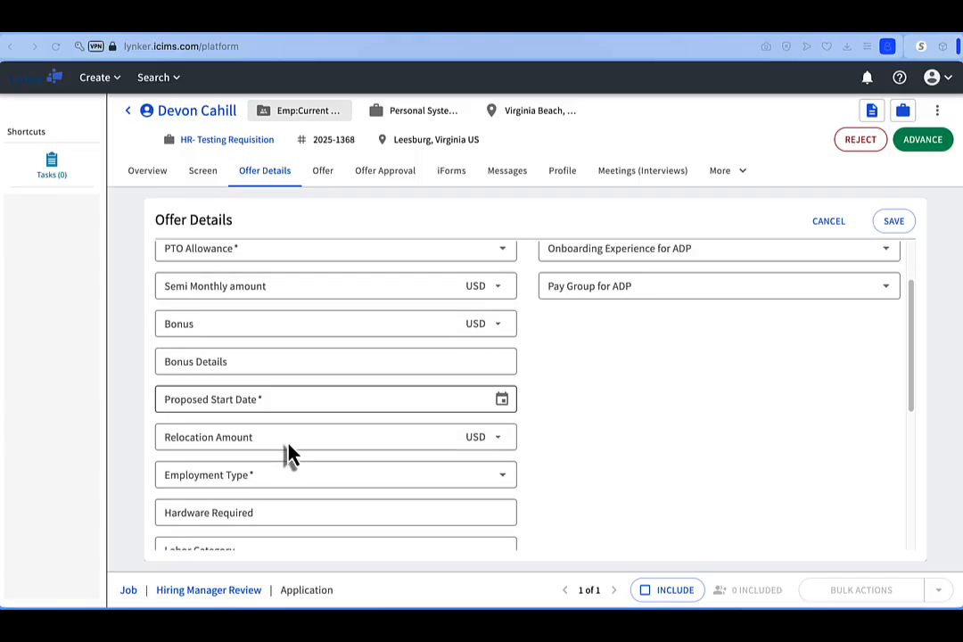
scroll(286, 455, "down", 12)
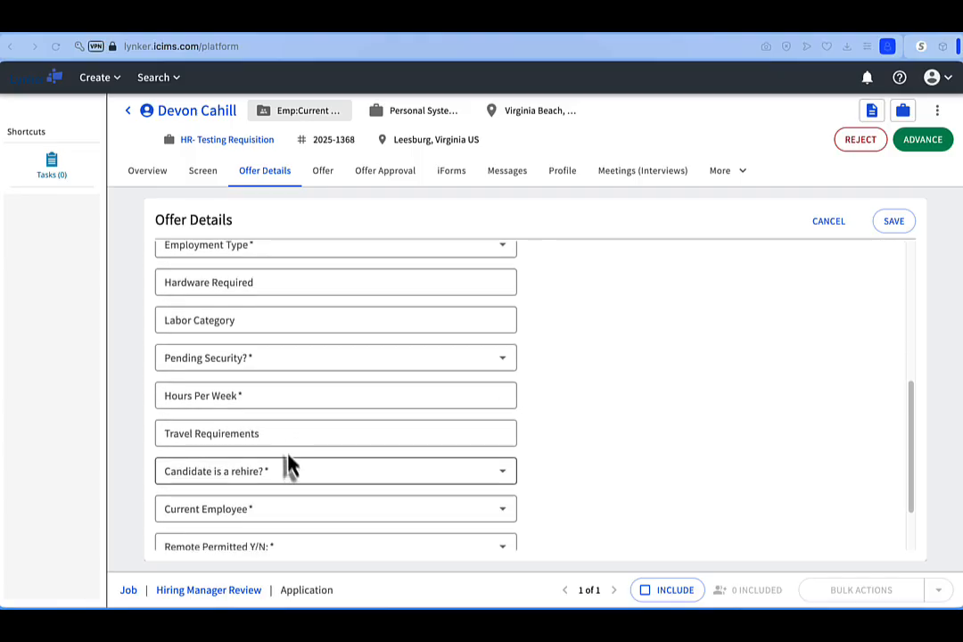
scroll(283, 411, "down", 4)
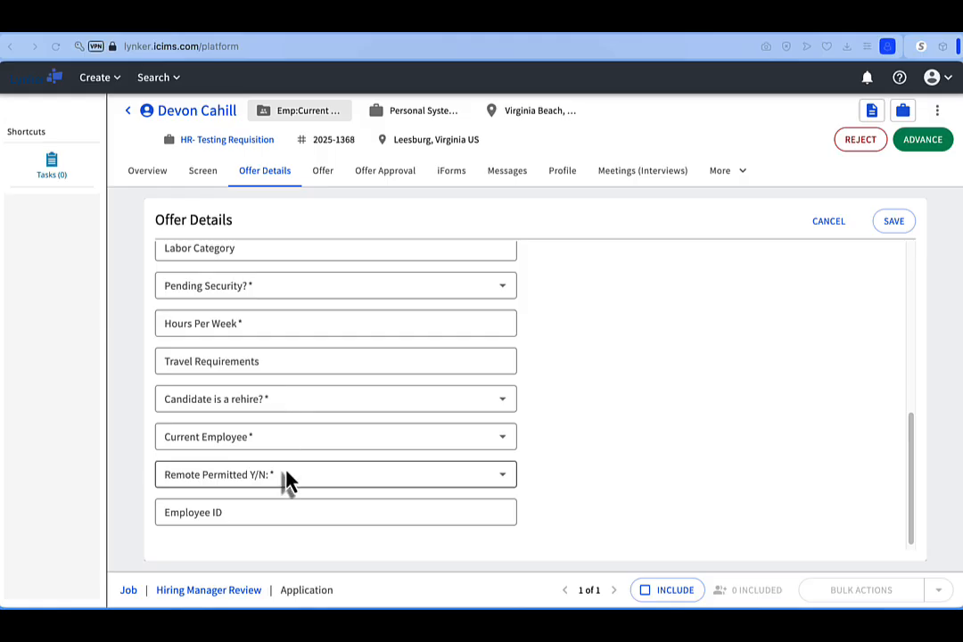
scroll(301, 488, "up", 10)
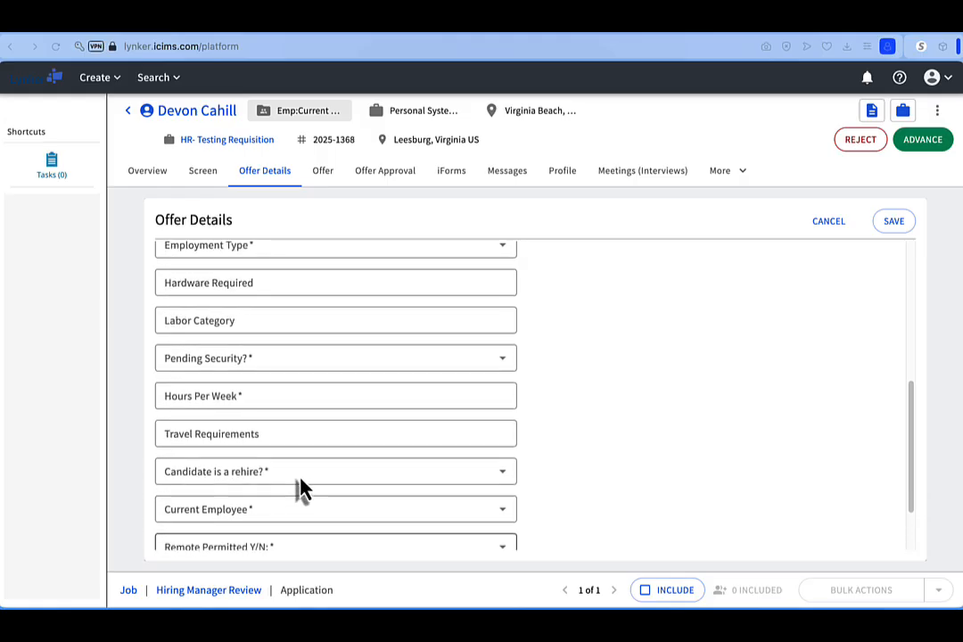
scroll(300, 488, "up", 5)
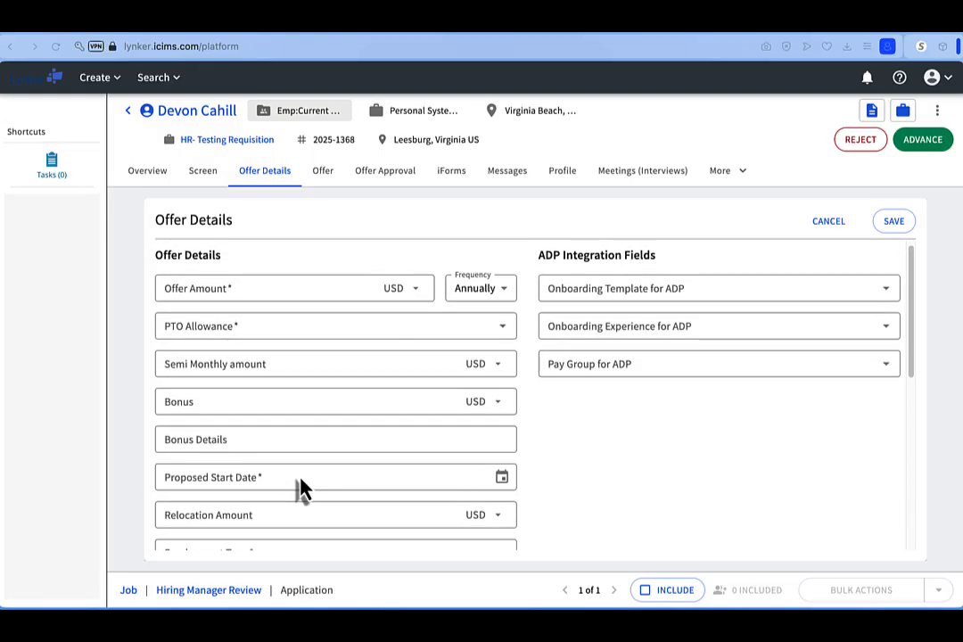
scroll(380, 455, "up", 1)
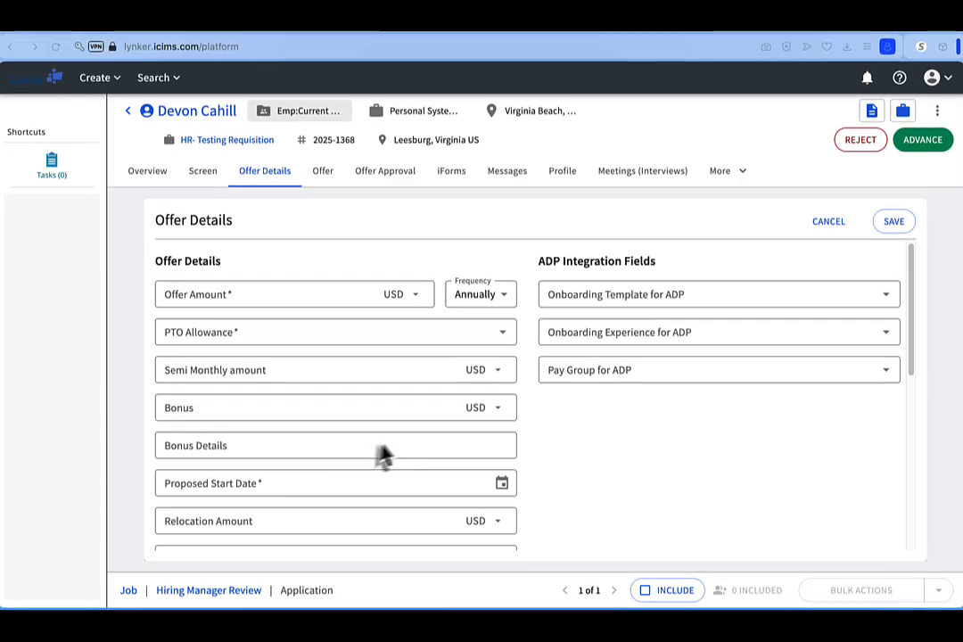
Complete and save the offer details with No PTO, start date 07/21/2025, Full-Time employment, no pending security and 40 hours per week
scroll(322, 463, "down", 3)
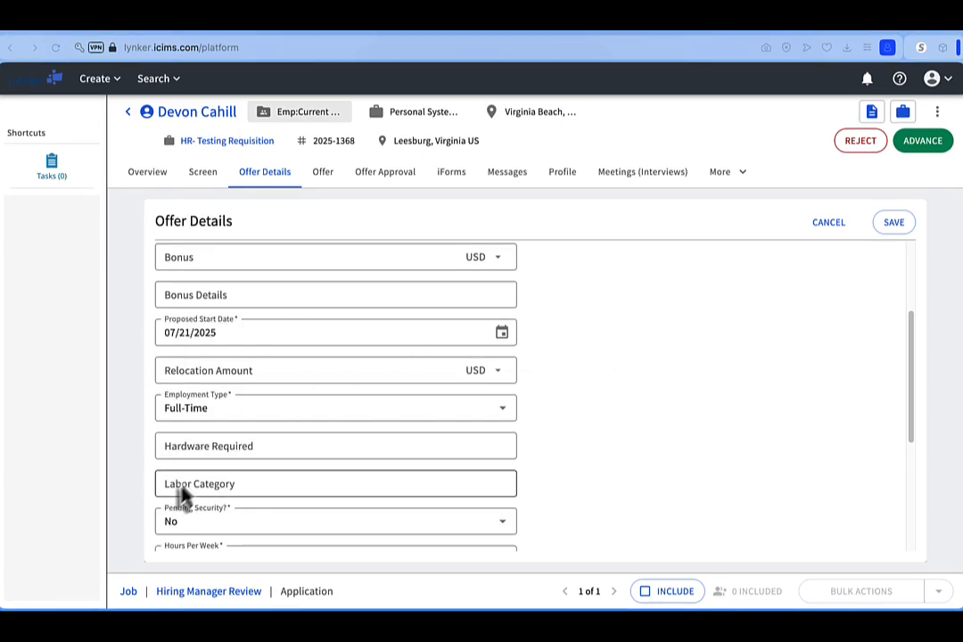
left_click(899, 224)
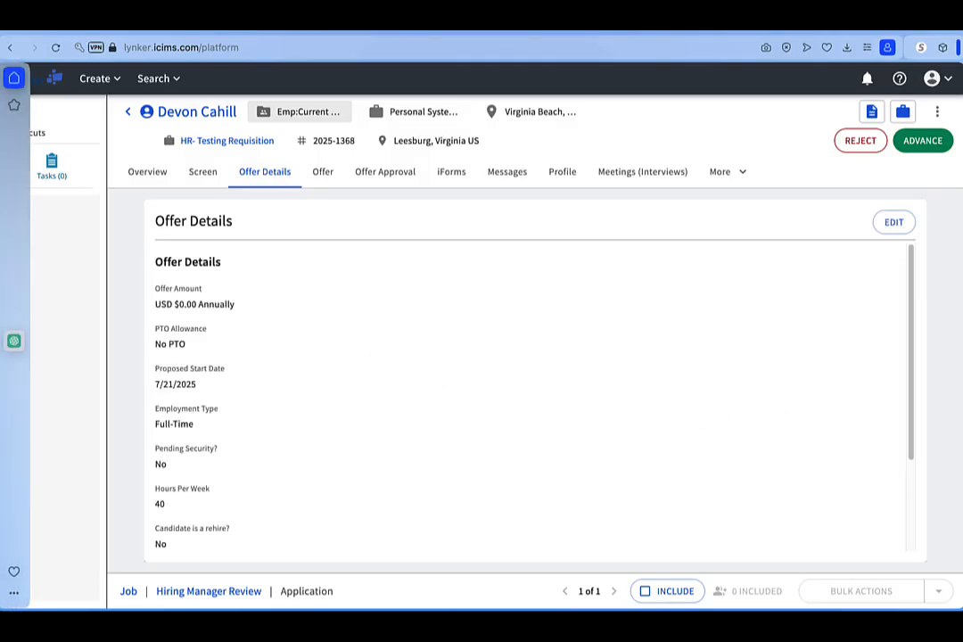
scroll(466, 440, "down", 1)
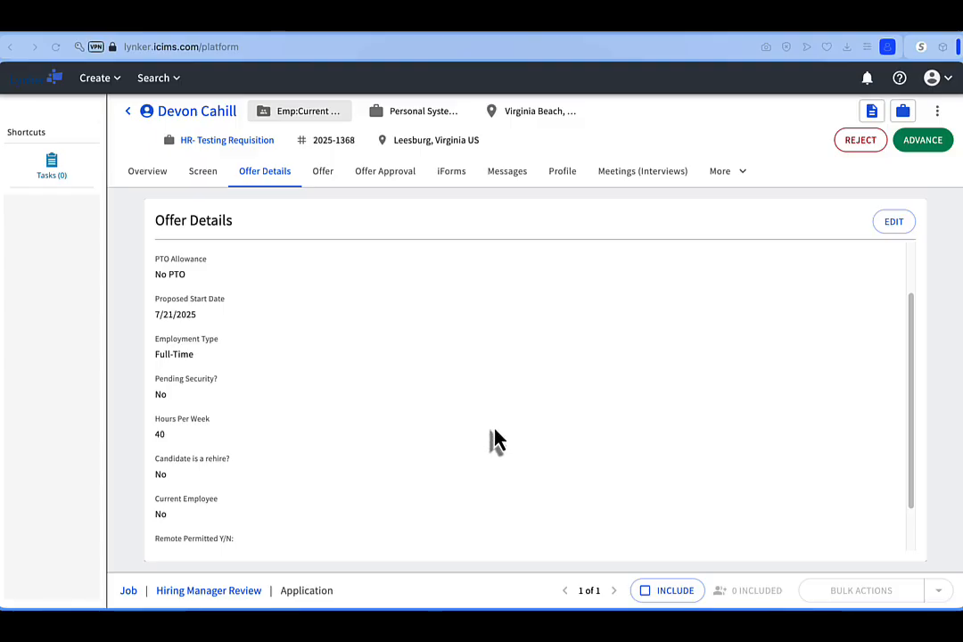
Advance the candidate to Offer Requested and save the submittal note "no note"
left_click(916, 148)
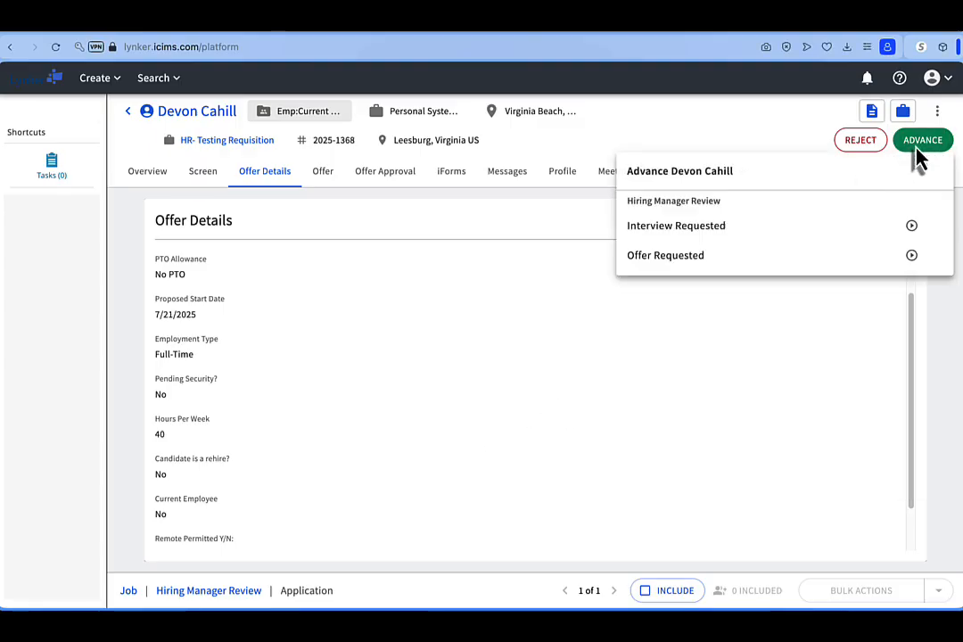
left_click(649, 259)
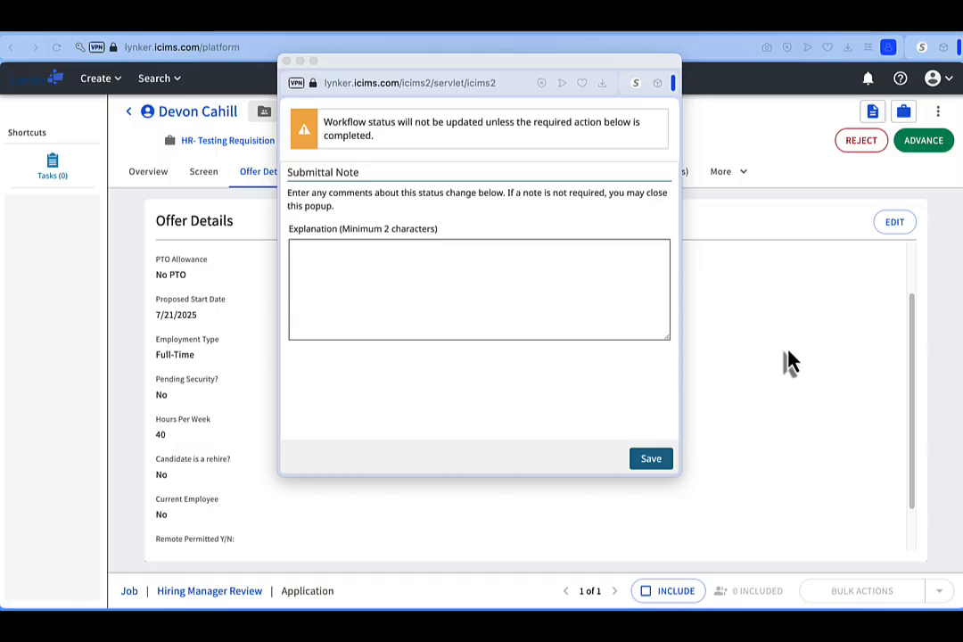
left_click(563, 303)
type("no note")
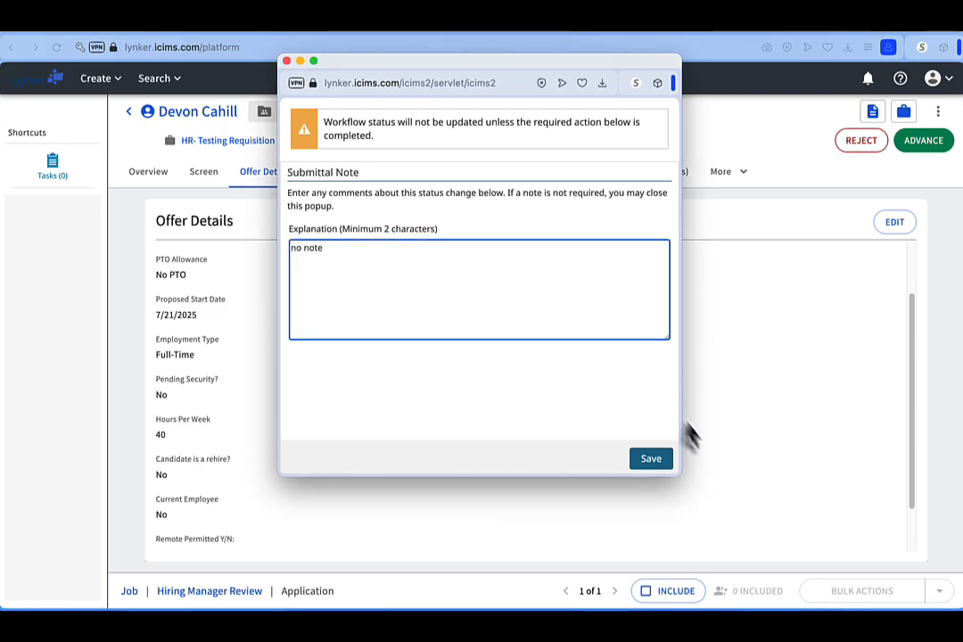
left_click(651, 460)
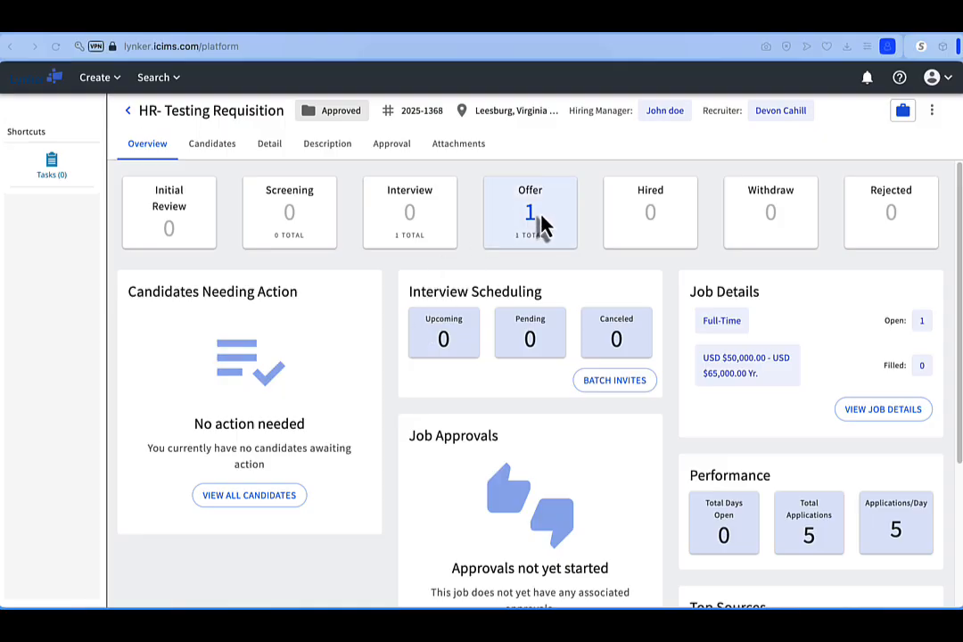
Open the HR- Testing Requisition approval page from the Offer Approval Request email and examine the offer details, approvers and approval notes field
left_click(540, 223)
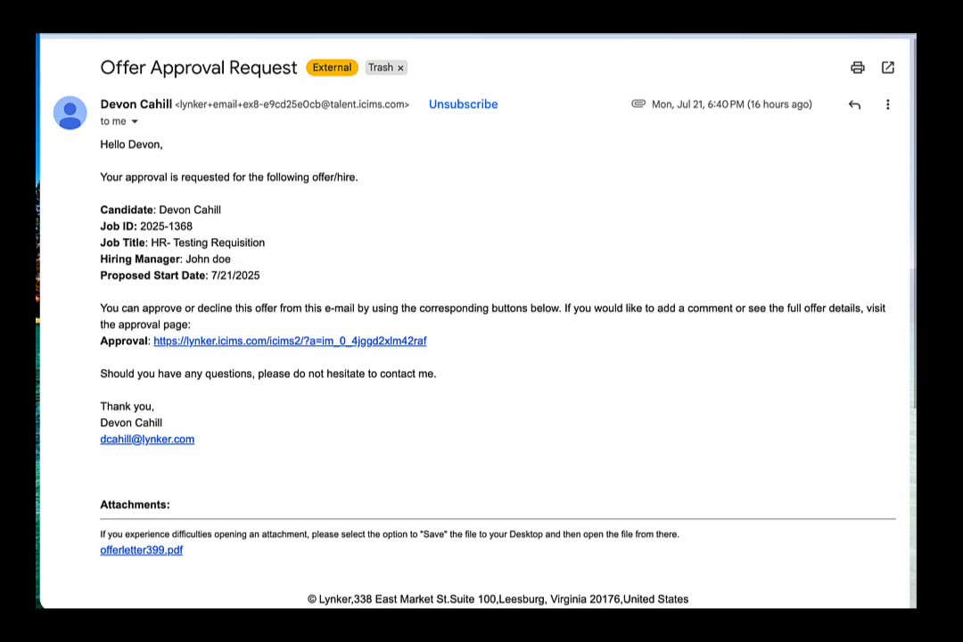
left_click(374, 342)
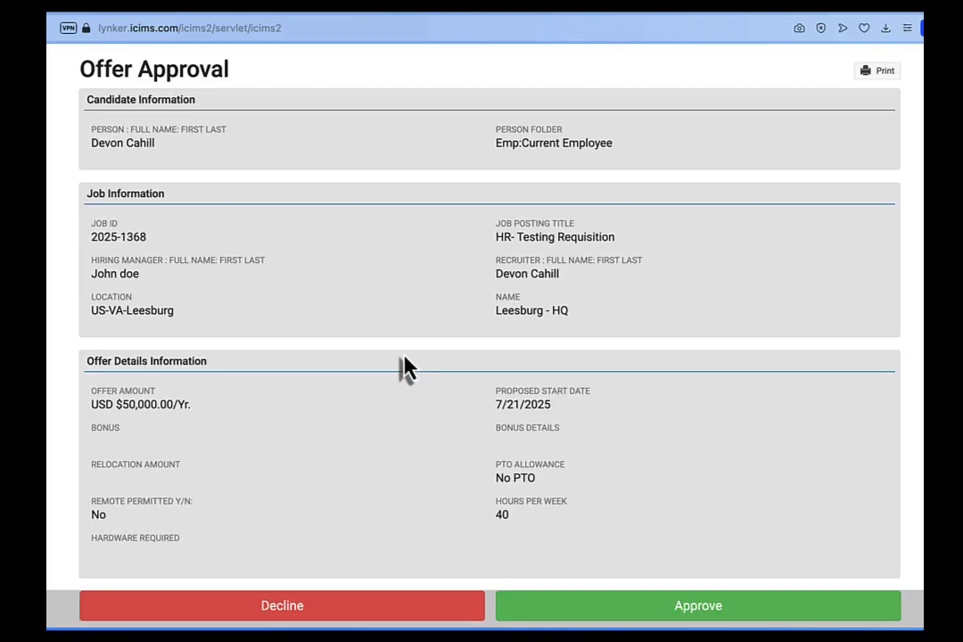
scroll(406, 366, "down", 2)
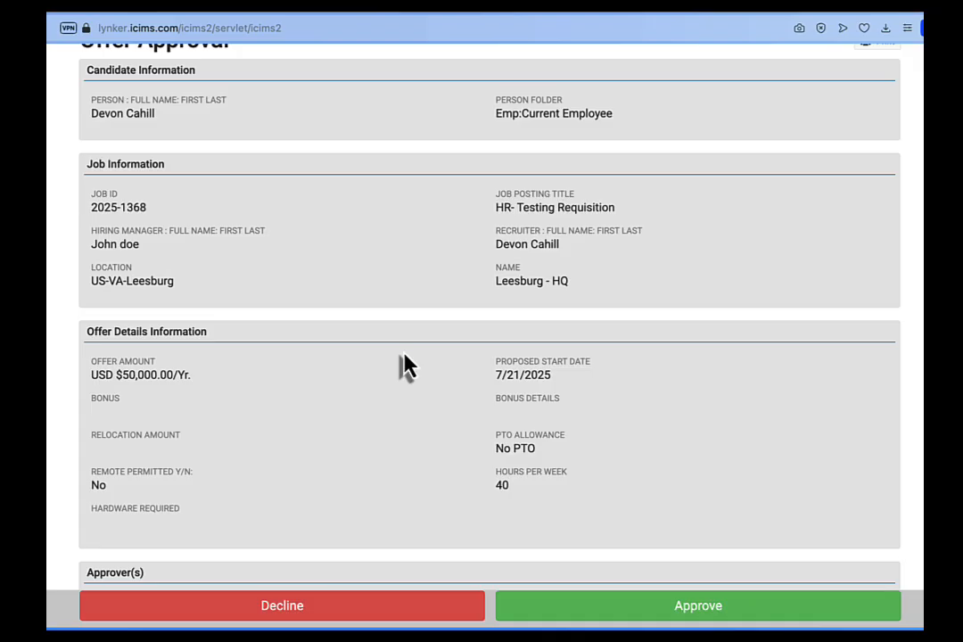
scroll(406, 366, "down", 4)
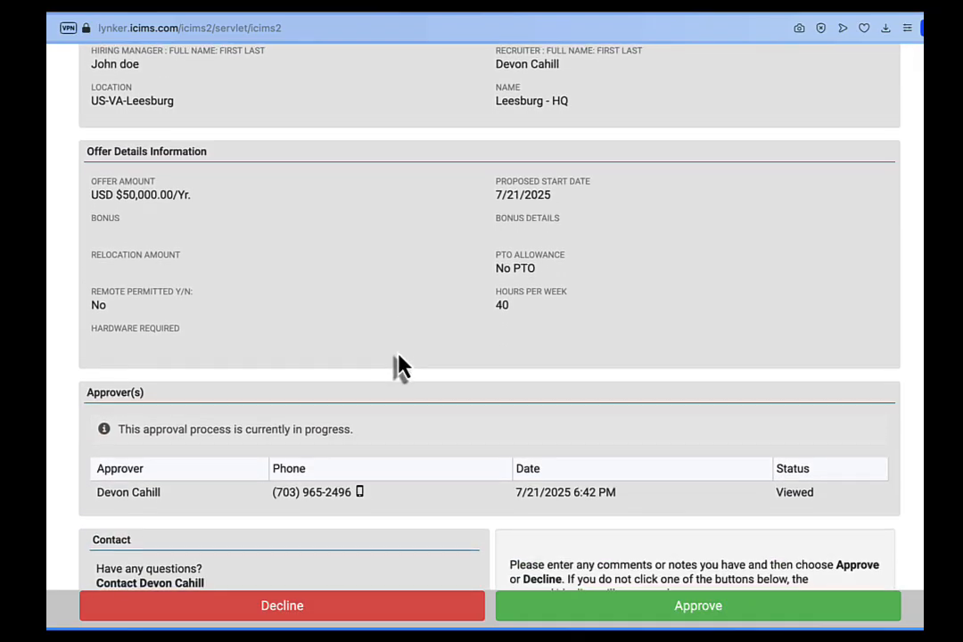
scroll(398, 366, "down", 3)
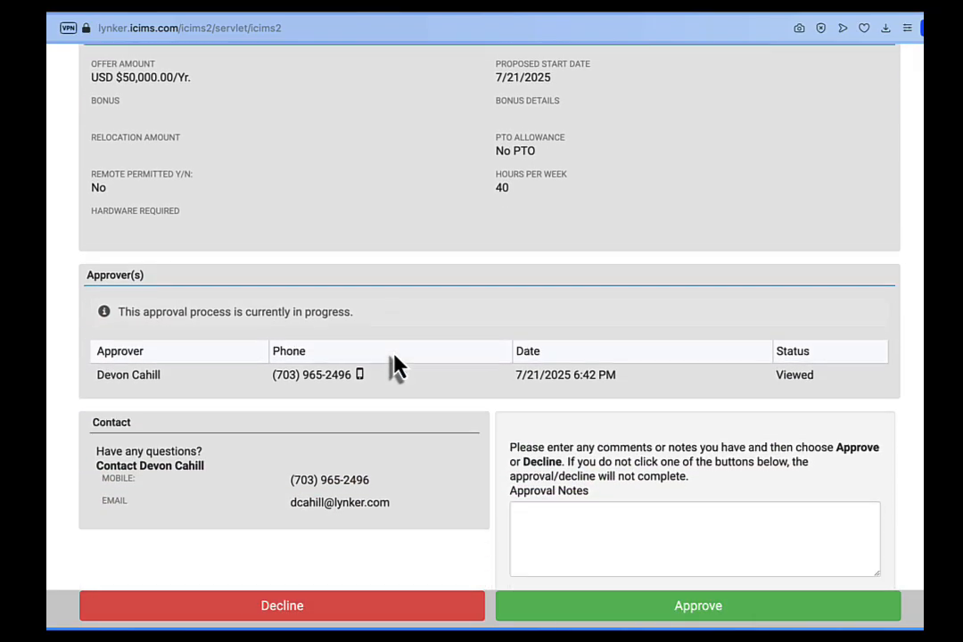
scroll(397, 365, "down", 1)
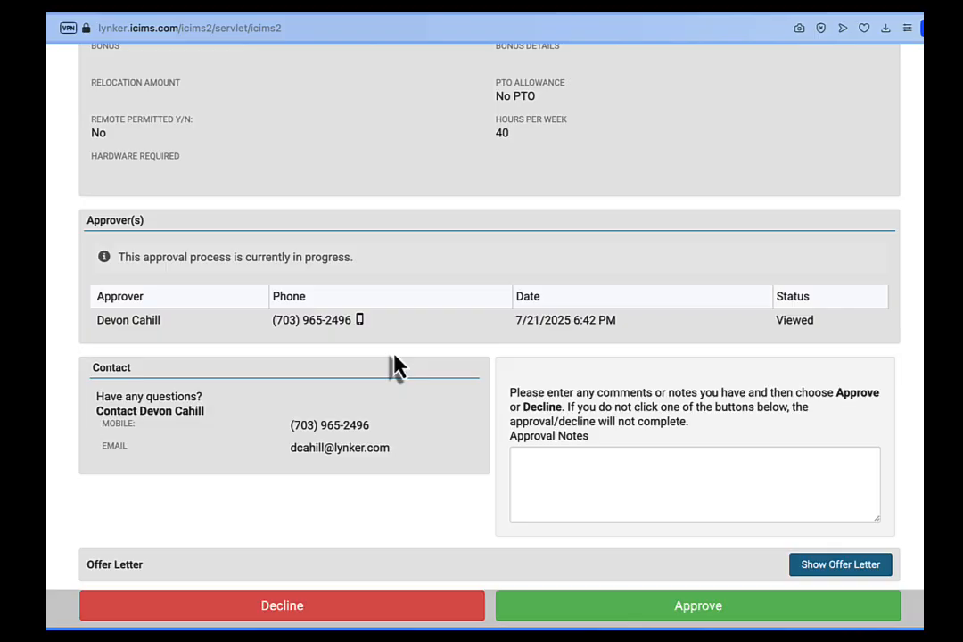
left_click(592, 473)
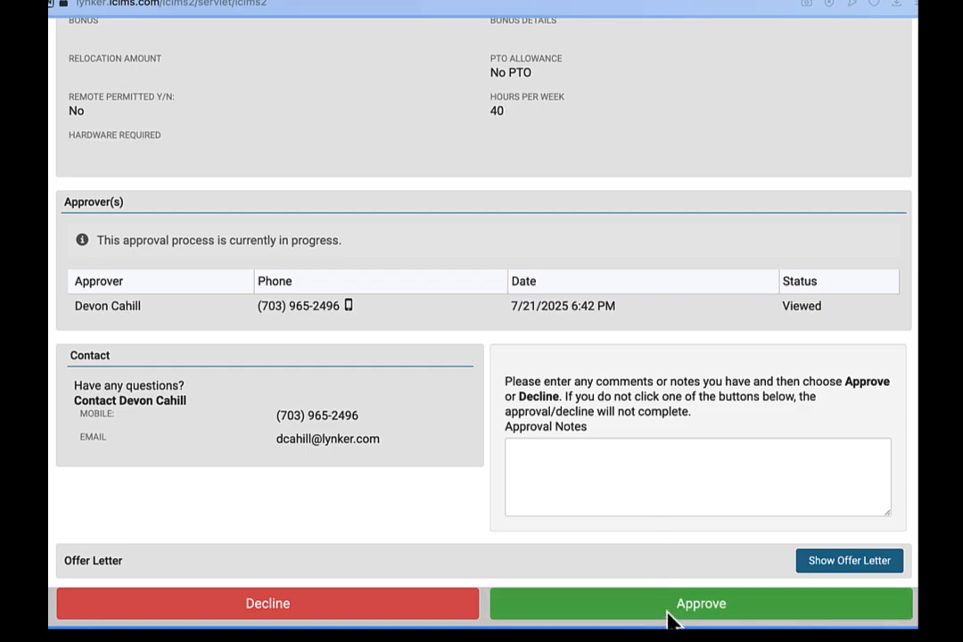
Show the offer letter, review its terms from the address block to the benefits summary, and approve the offer
left_click(829, 562)
scroll(403, 417, "down", 5)
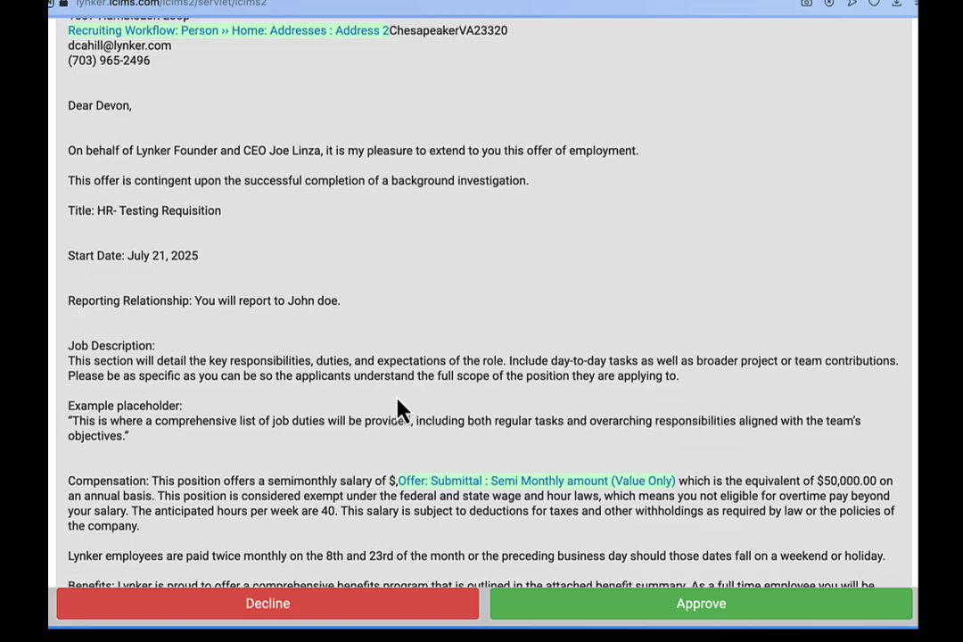
scroll(402, 412, "down", 5)
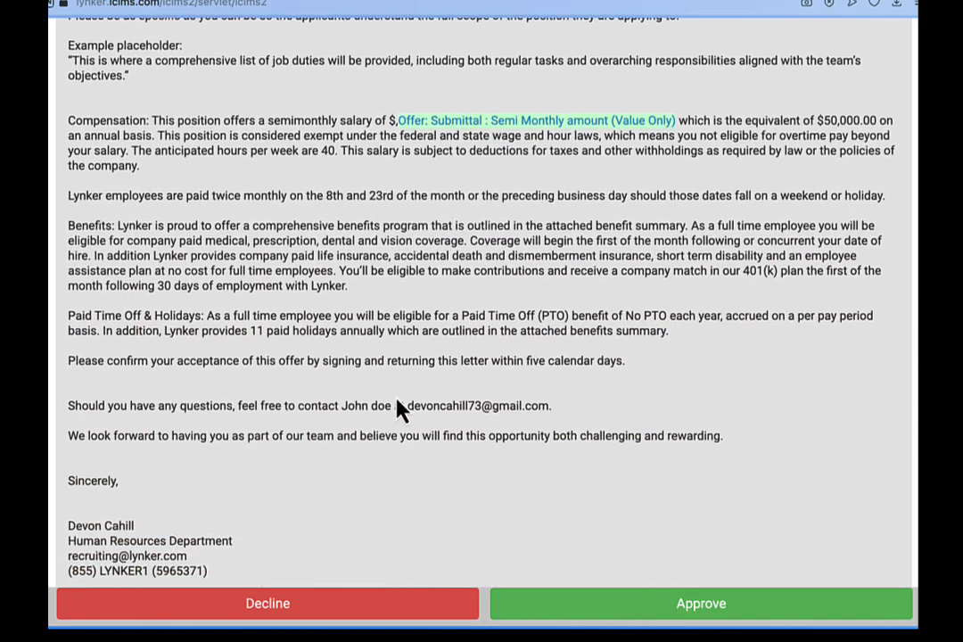
scroll(400, 410, "down", 1)
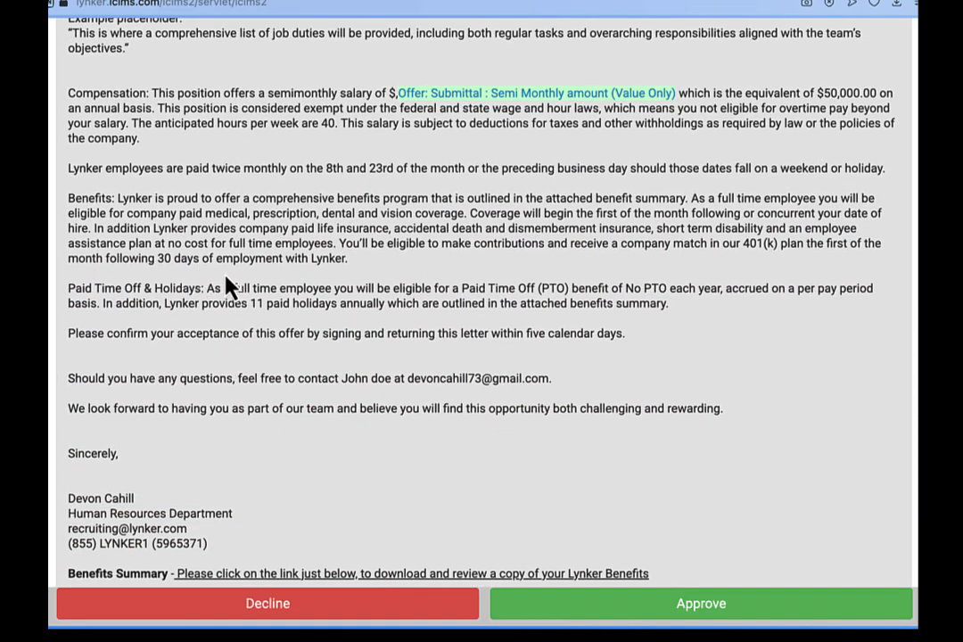
scroll(227, 285, "up", 5)
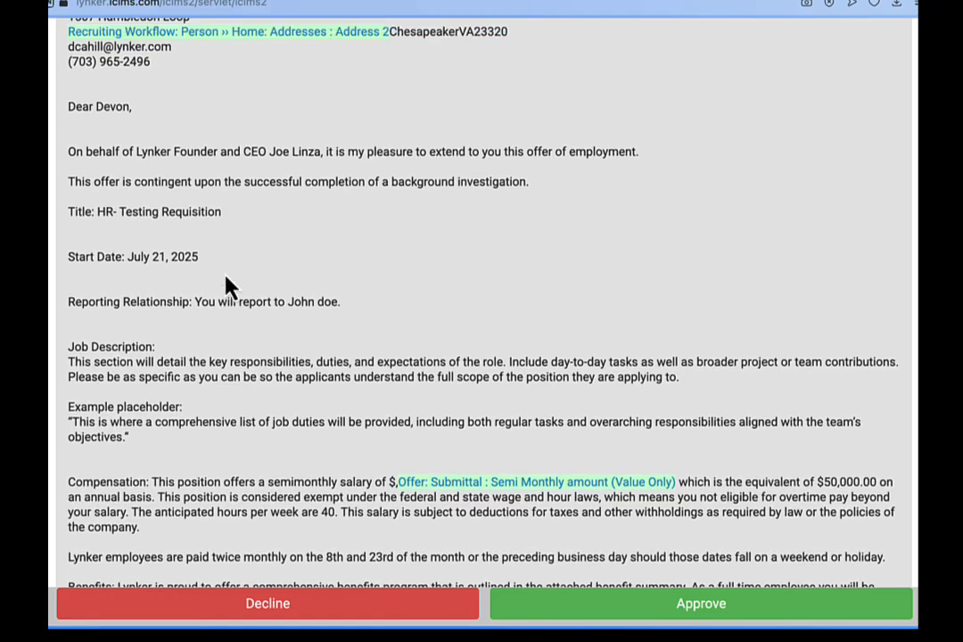
scroll(227, 285, "up", 1)
left_click(683, 613)
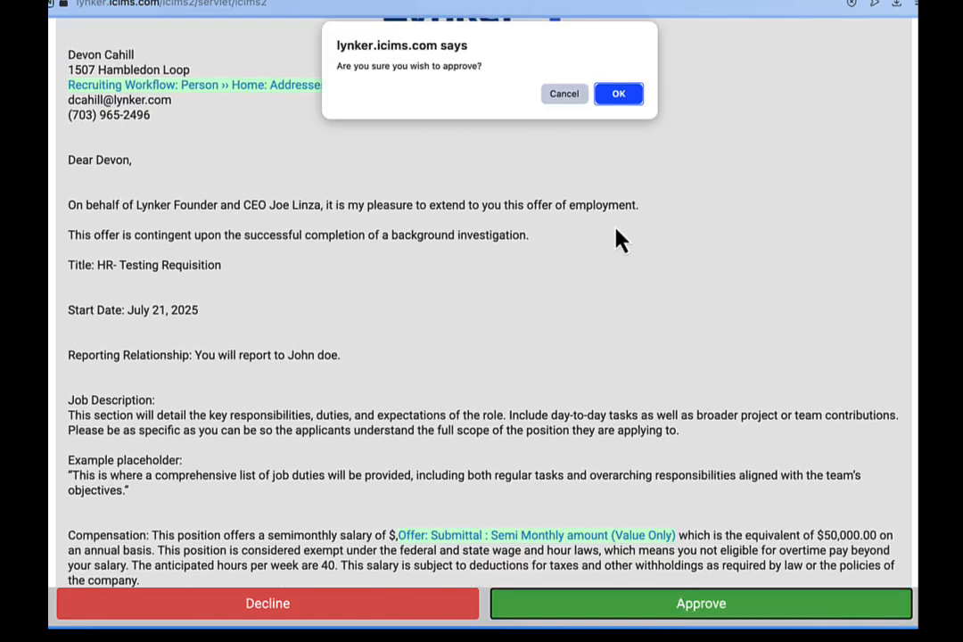
left_click(619, 94)
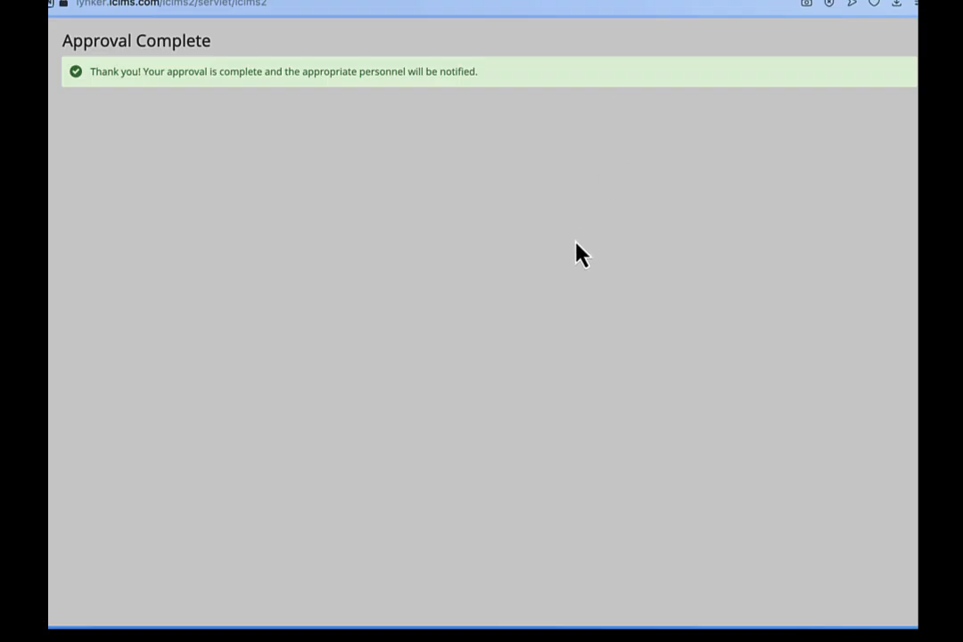